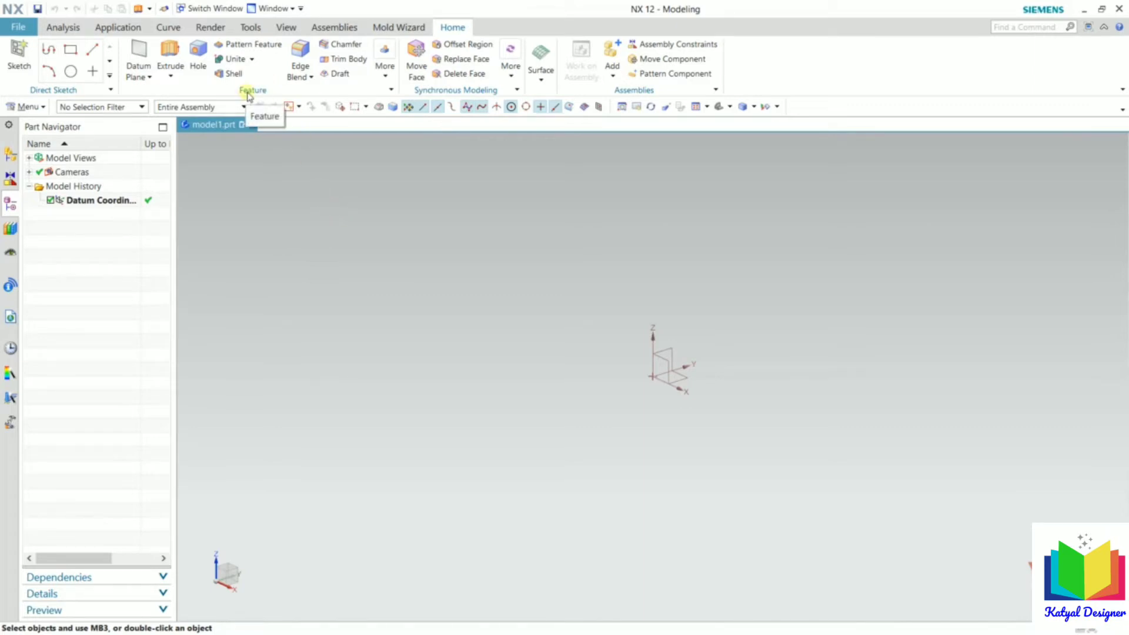
Open the Extrude dialog from the Home tab's Extrude dropdown.
{"action": "left_click", "coordinate": [171, 78]}
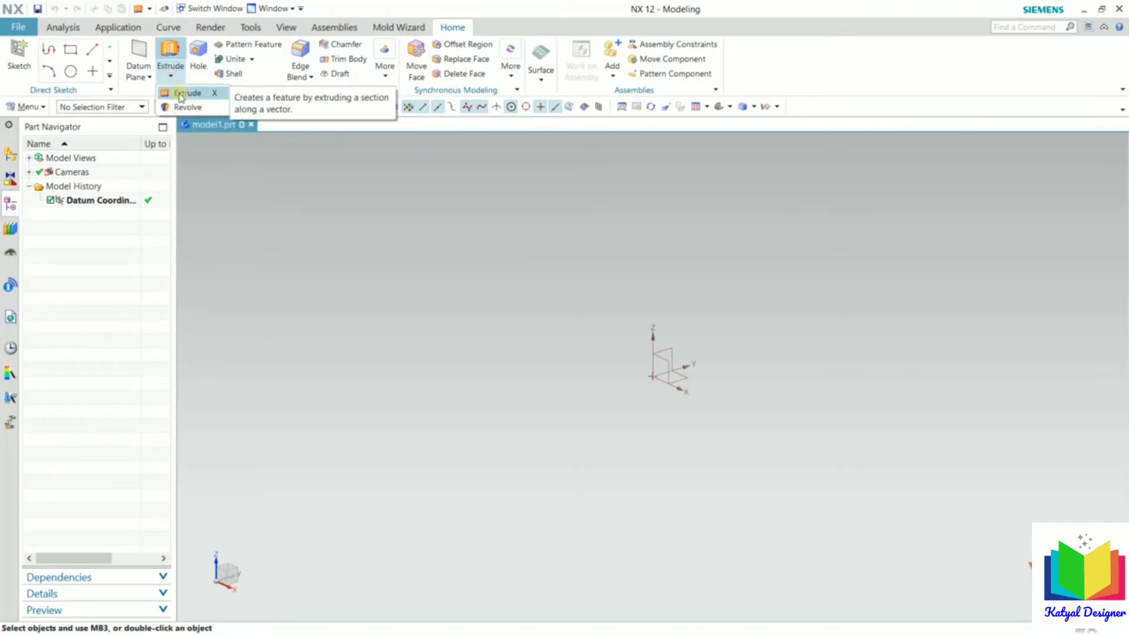
{"action": "left_click", "coordinate": [180, 97]}
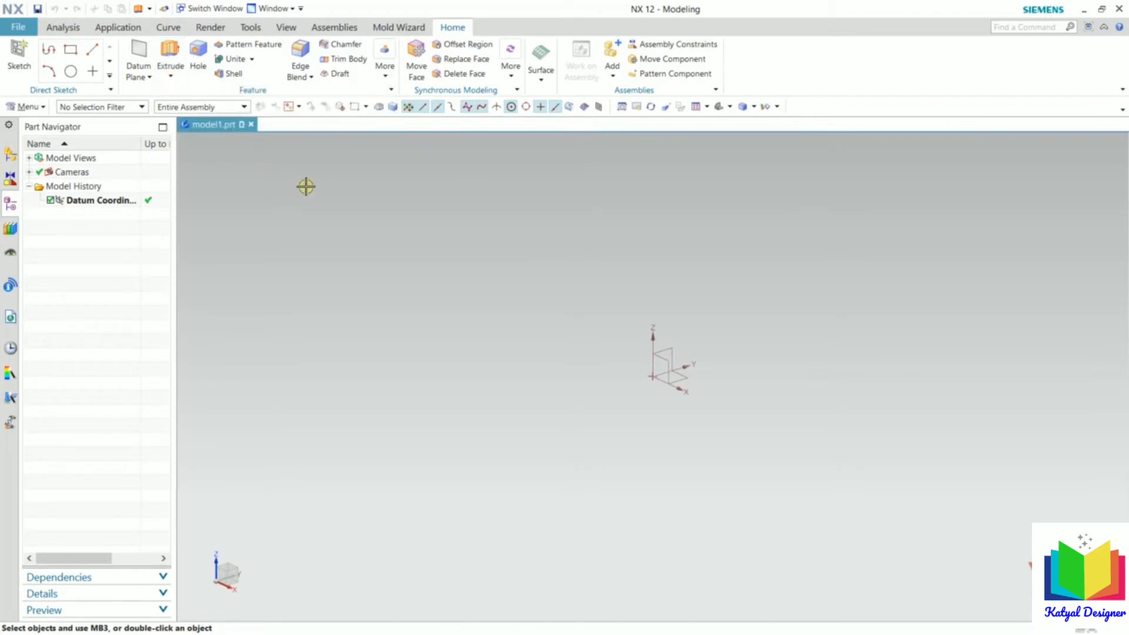
{"action": "left_click", "coordinate": [46, 108]}
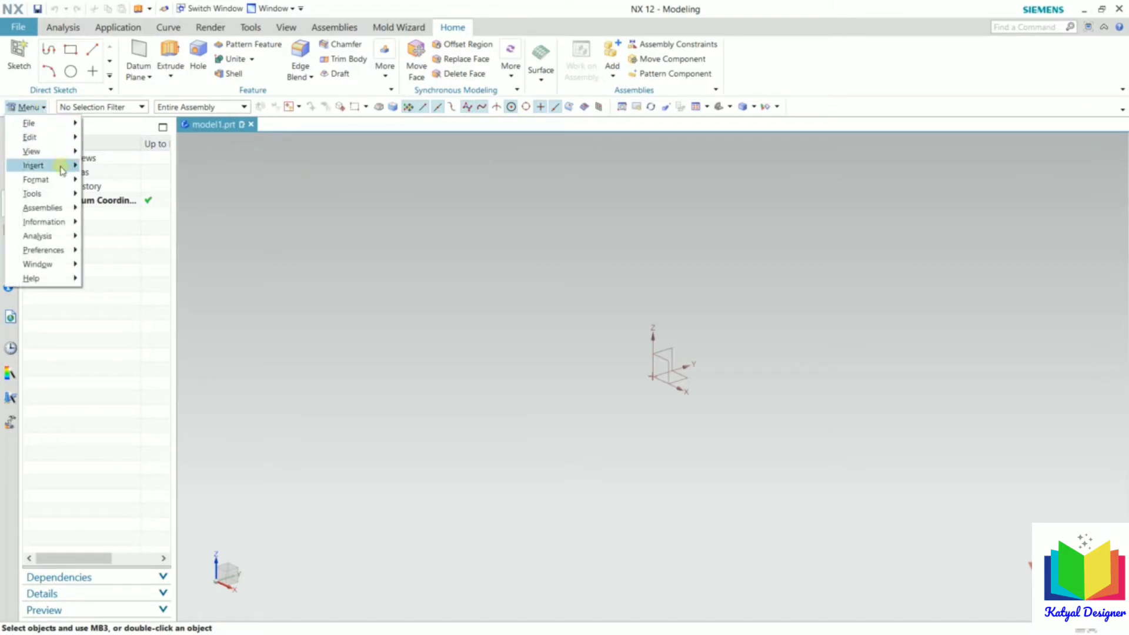
{"action": "mouse_move", "coordinate": [62, 171]}
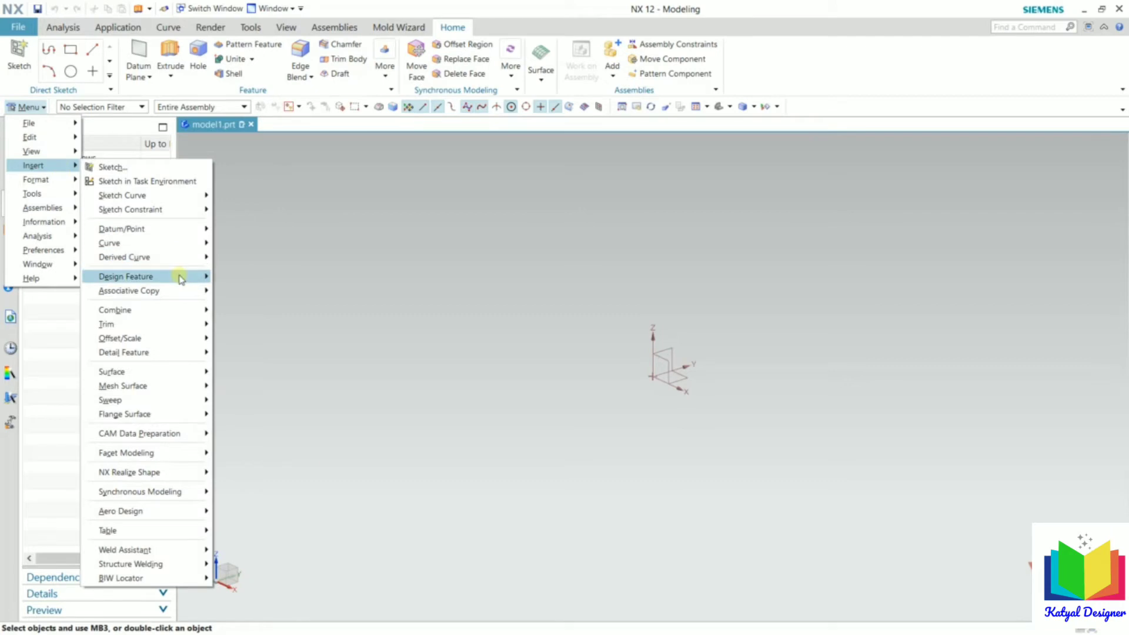
{"action": "mouse_move", "coordinate": [180, 278]}
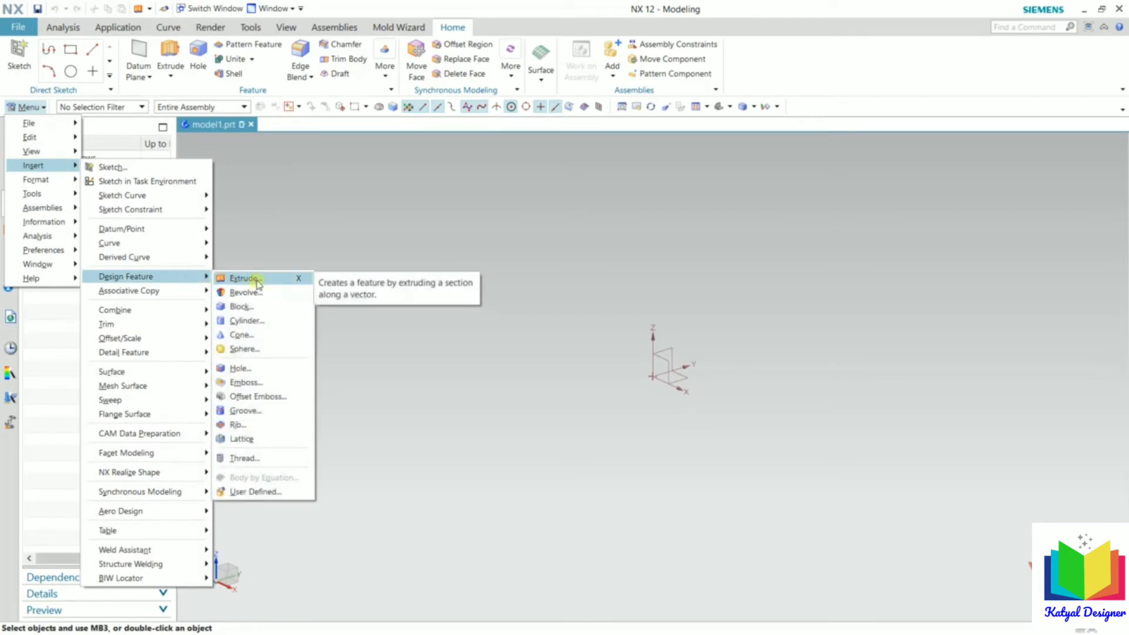
{"action": "left_click", "coordinate": [431, 182]}
{"action": "left_click", "coordinate": [171, 75]}
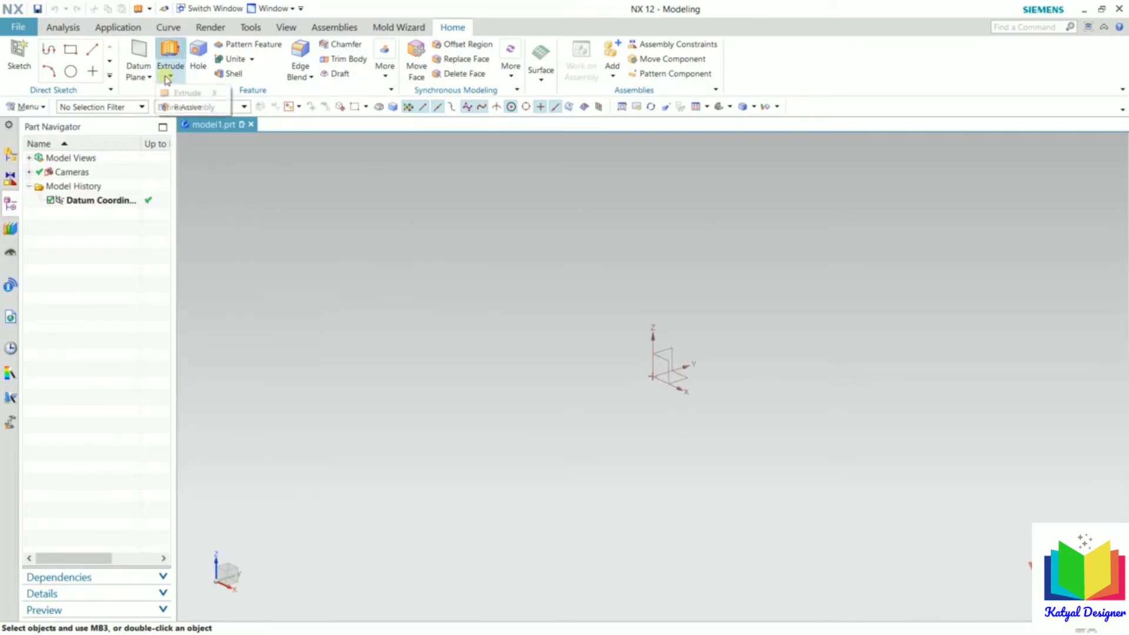
{"action": "left_click", "coordinate": [176, 93]}
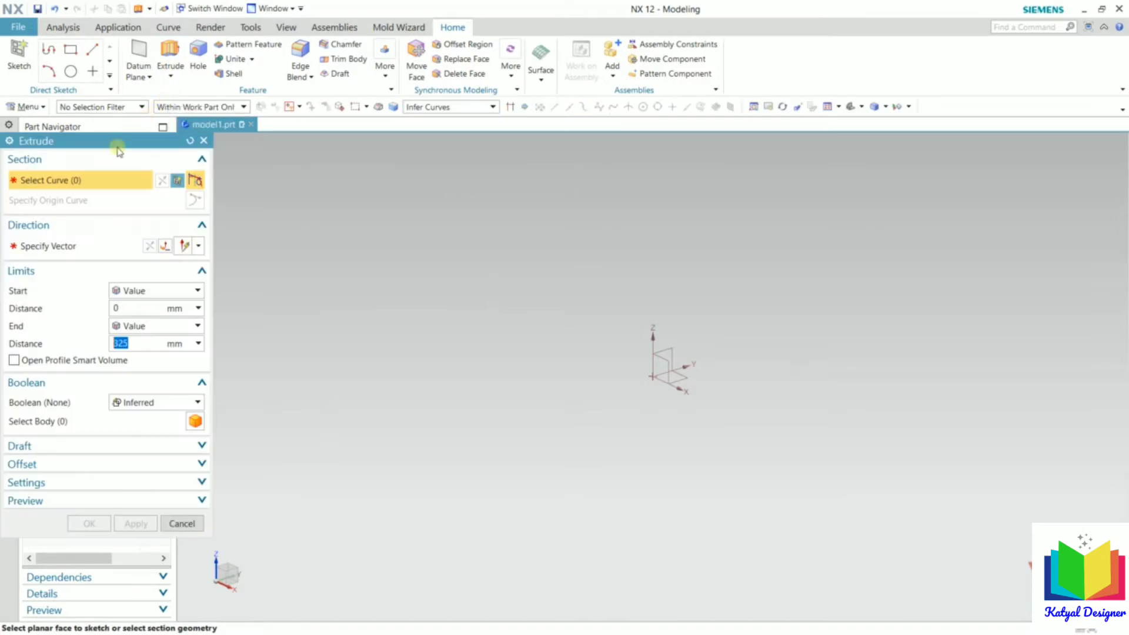
Create Sketch (1) on the XY datum plane as the extrusion section.
{"action": "left_click_drag", "start_coordinate": [119, 144], "coordinate": [399, 163]}
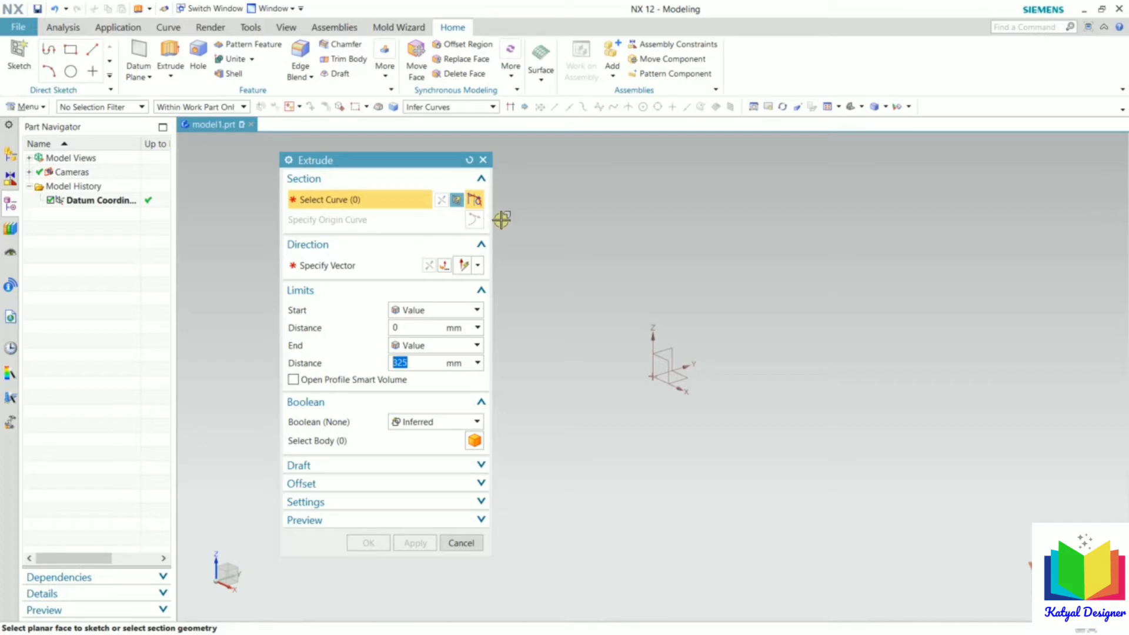
{"action": "left_click", "coordinate": [457, 201]}
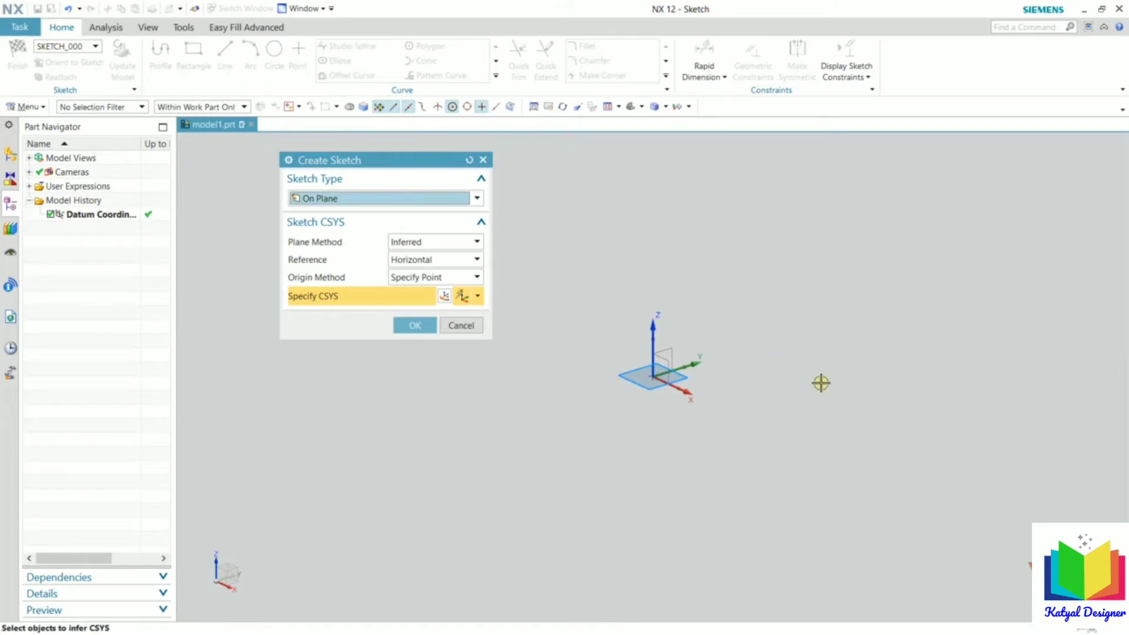
{"action": "left_click", "coordinate": [406, 326]}
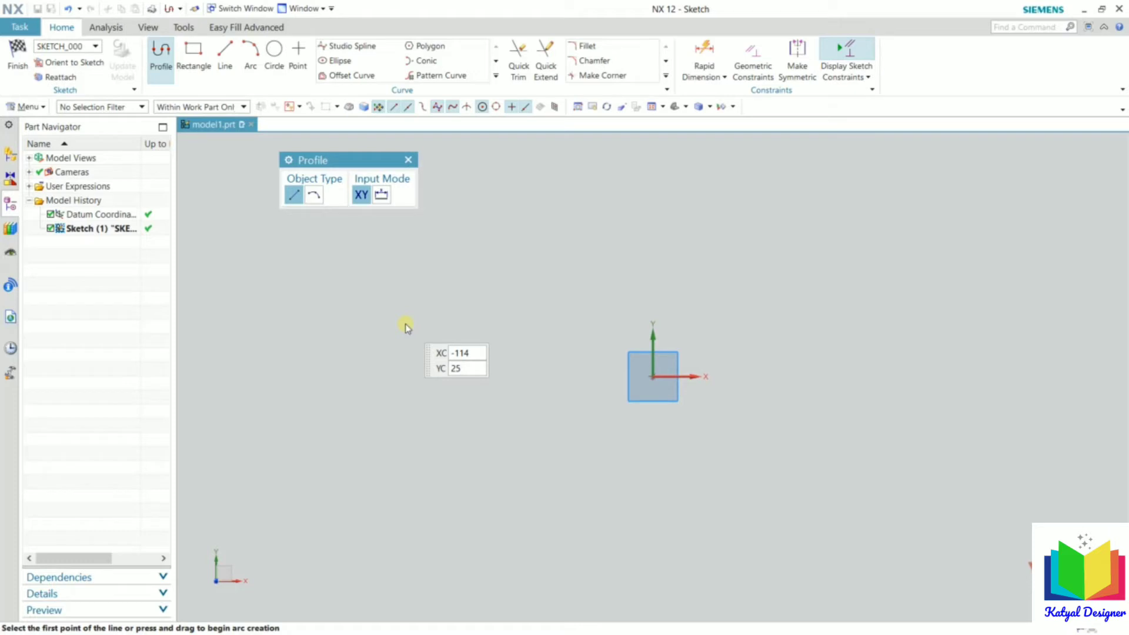
Draw a From Center rectangle centred on the sketch origin.
{"action": "left_click", "coordinate": [200, 64]}
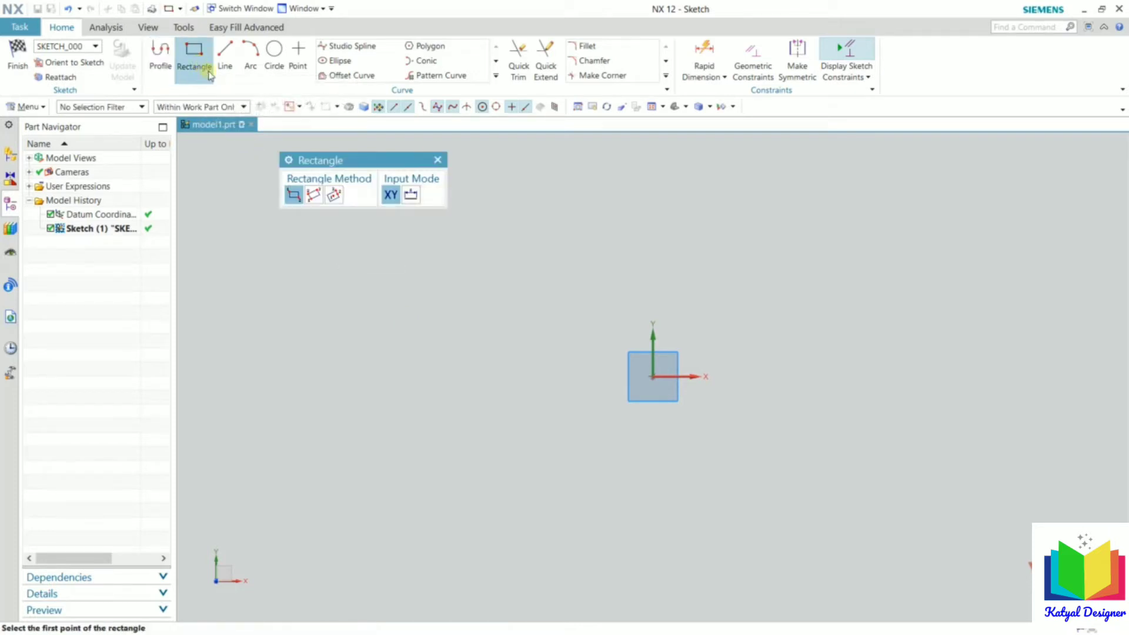
{"action": "left_click", "coordinate": [334, 195]}
{"action": "left_click", "coordinate": [653, 377]}
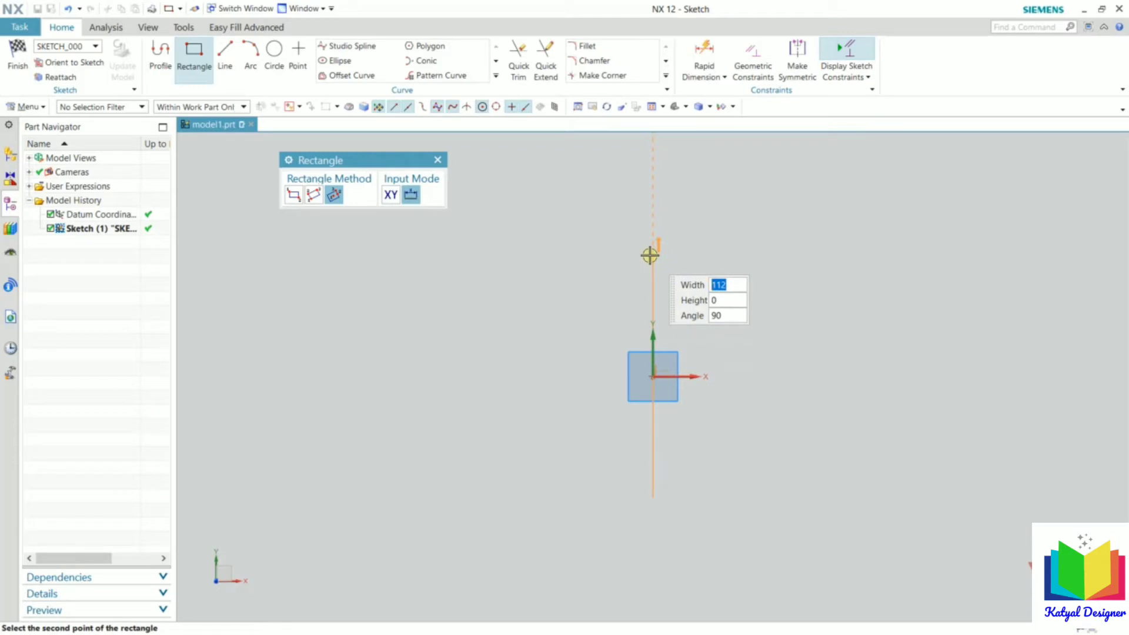
{"action": "left_click", "coordinate": [650, 260]}
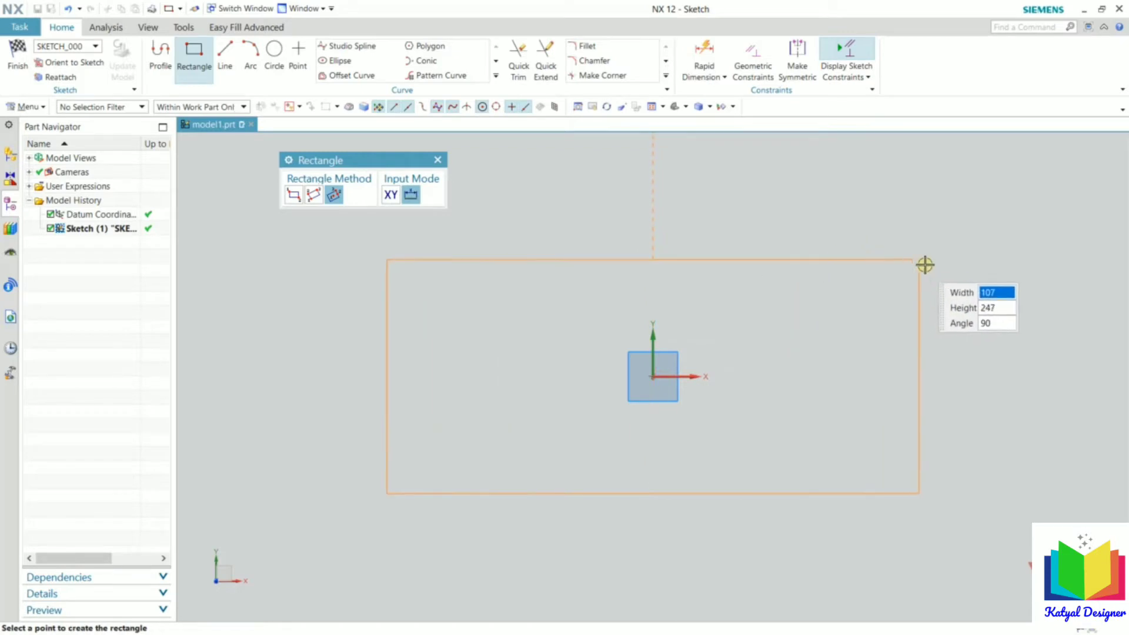
{"action": "left_click", "coordinate": [895, 272]}
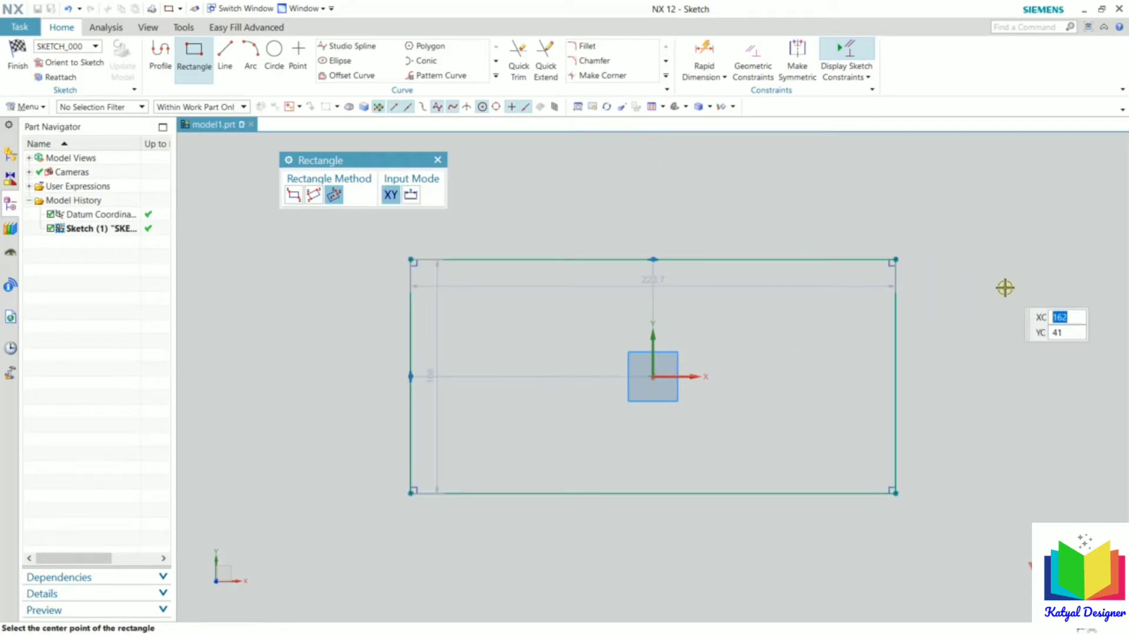
{"action": "key", "text": "Escape"}
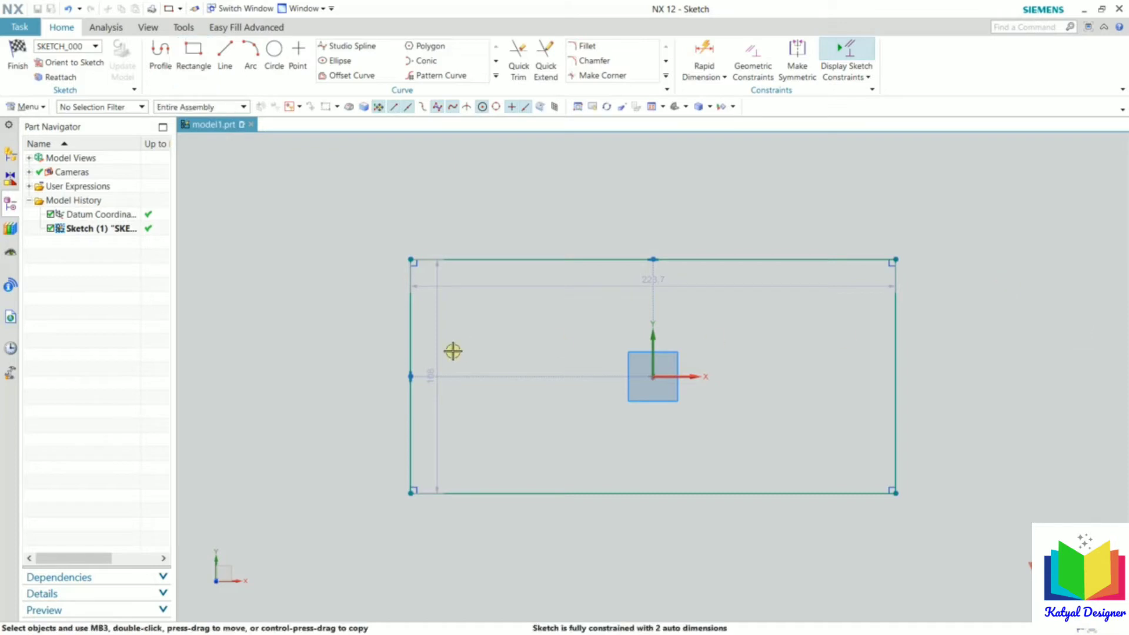
Dimension the rectangle to 100 high and 200 wide.
{"action": "left_click", "coordinate": [433, 380]}
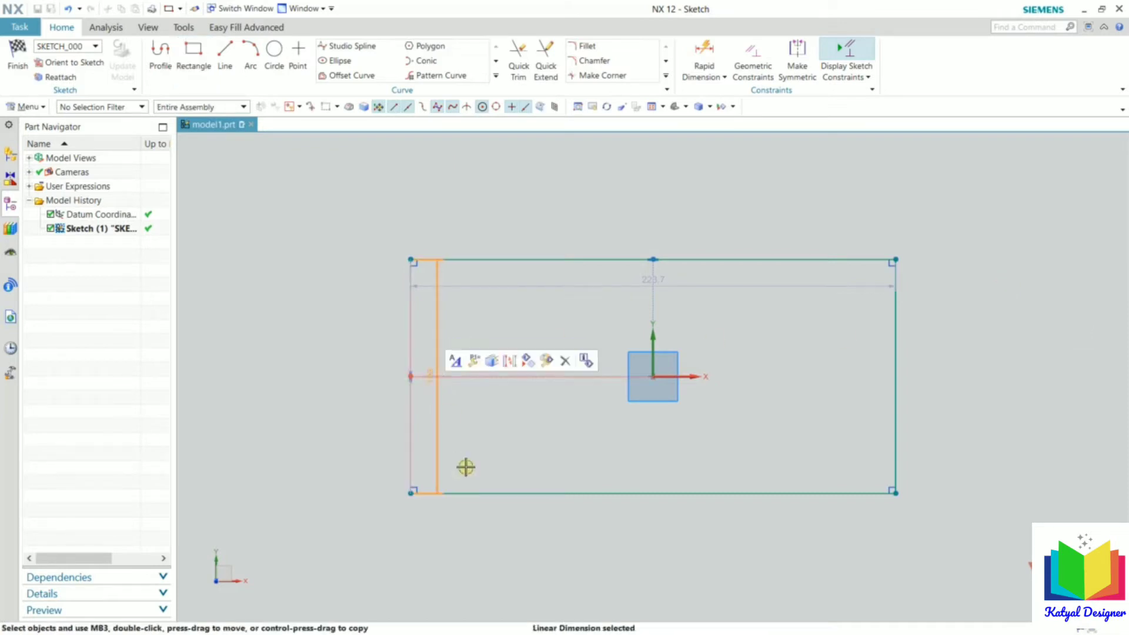
{"action": "double_click", "coordinate": [431, 379]}
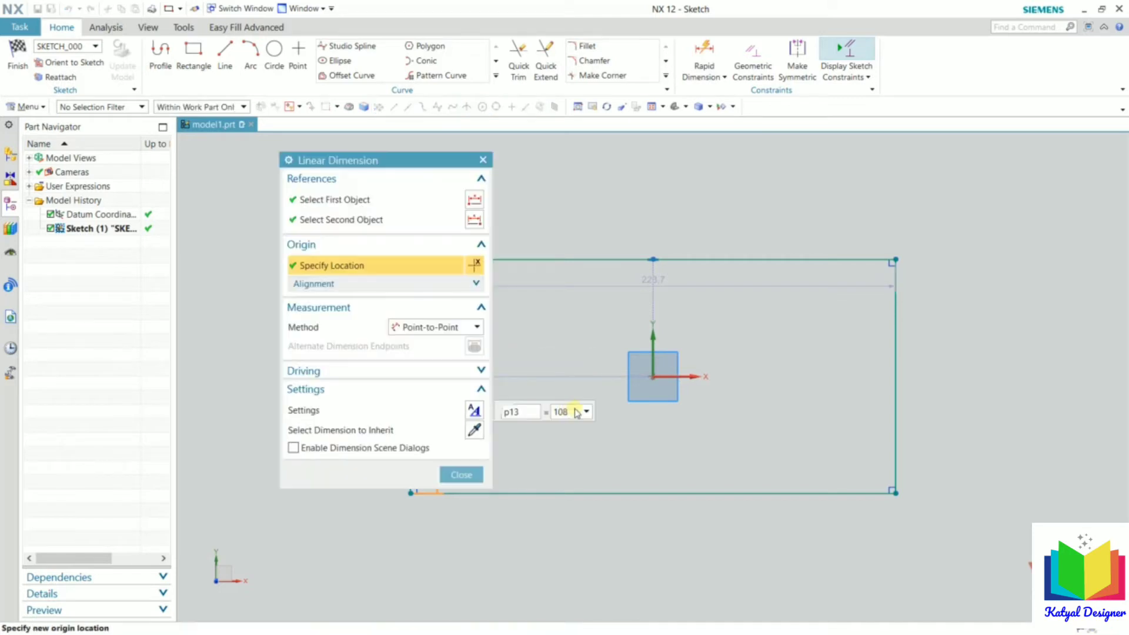
{"action": "left_click_drag", "start_coordinate": [565, 412], "coordinate": [538, 419]}
{"action": "type", "text": "100"}
{"action": "key", "text": "Return"}
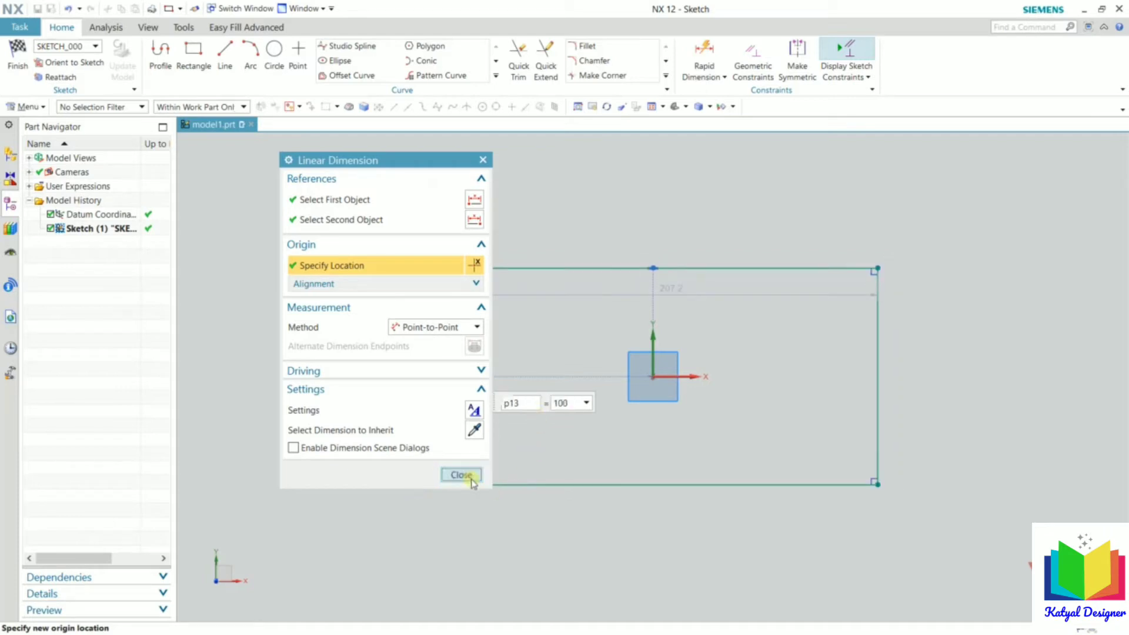
{"action": "left_click", "coordinate": [461, 474]}
{"action": "left_click", "coordinate": [673, 290]}
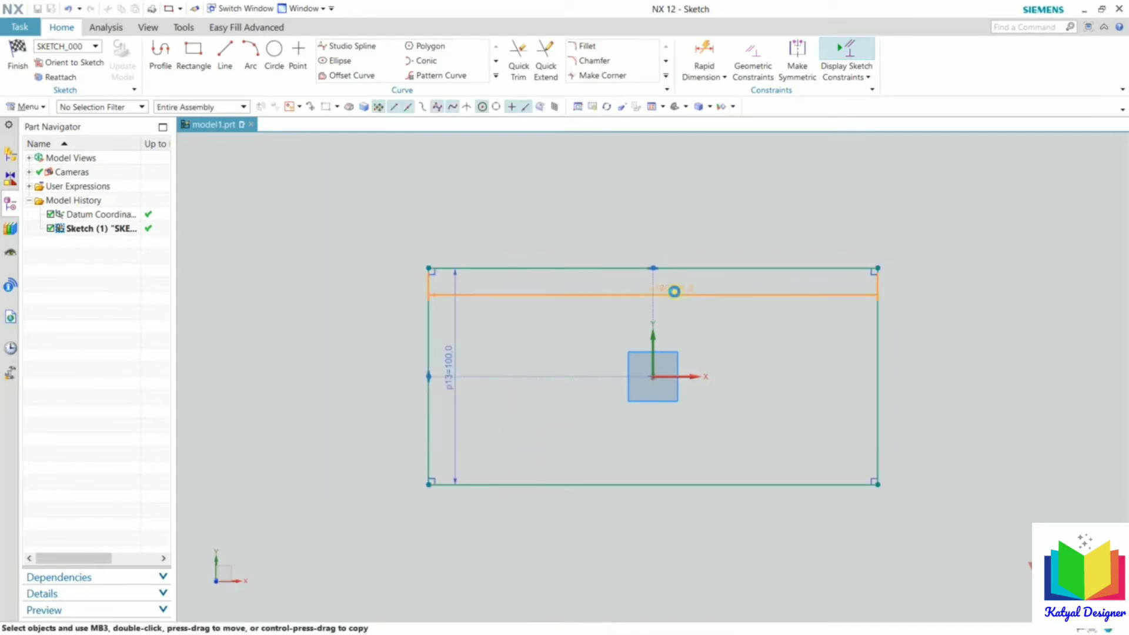
{"action": "left_click", "coordinate": [673, 291]}
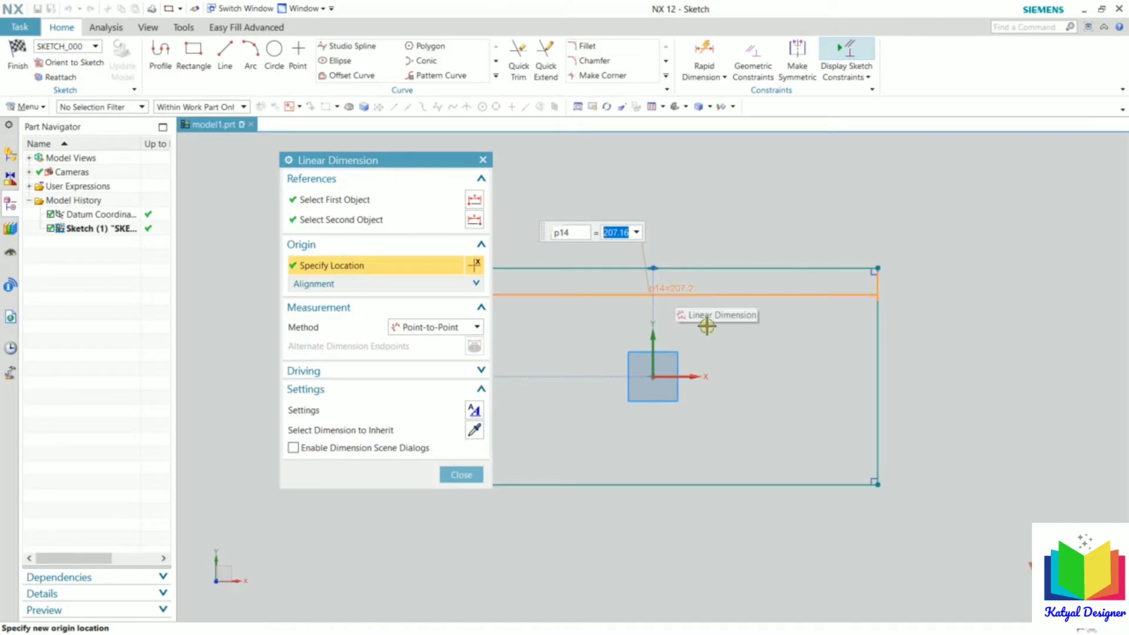
{"action": "type", "text": "200"}
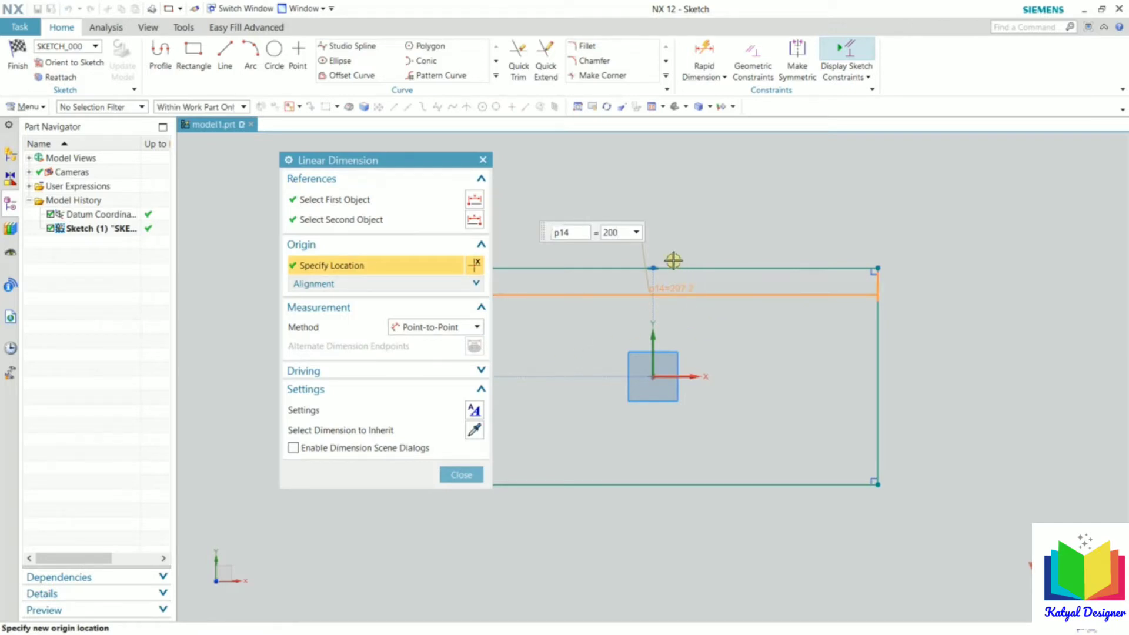
{"action": "key", "text": "Return"}
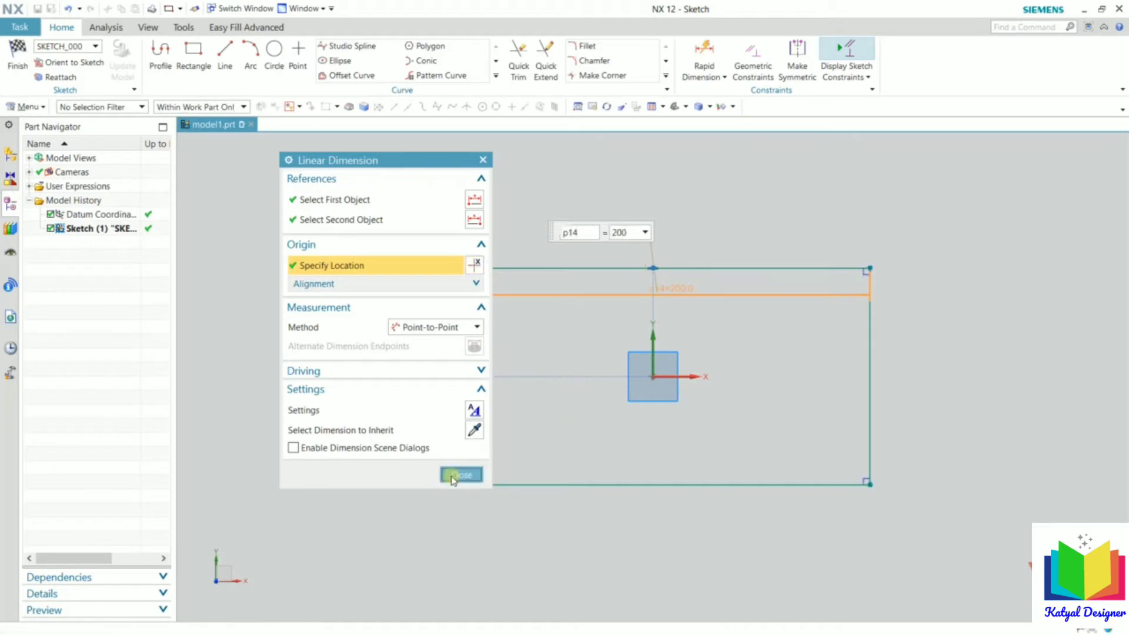
{"action": "left_click", "coordinate": [461, 474]}
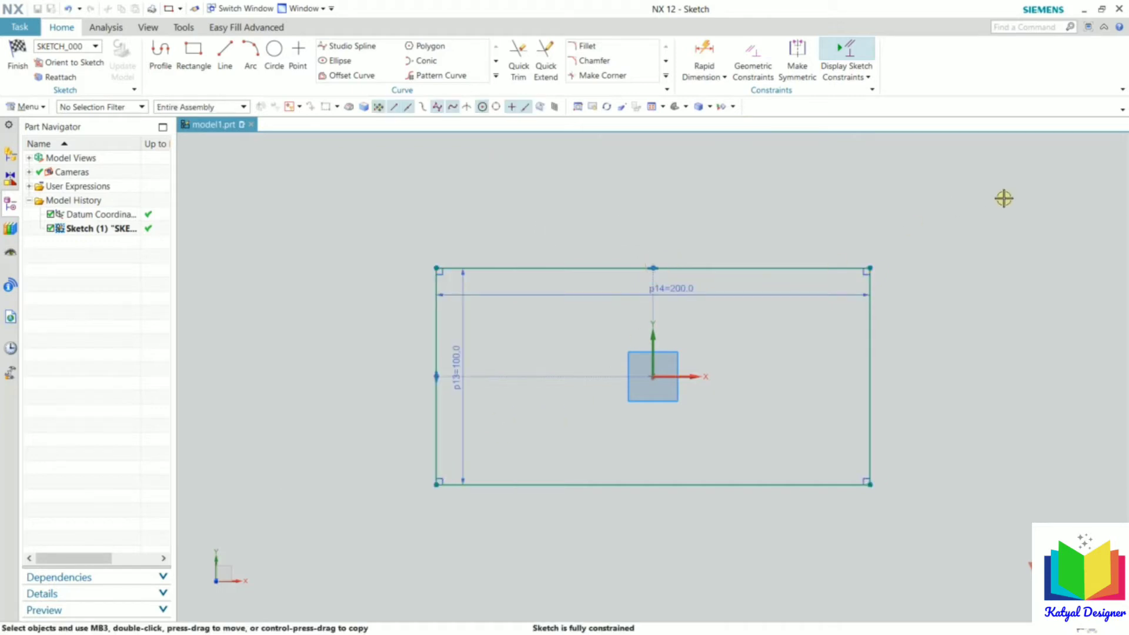
Finish the sketch and extrude the rectangle to a 20 mm end distance as Extrude (1).
{"action": "left_click", "coordinate": [18, 56]}
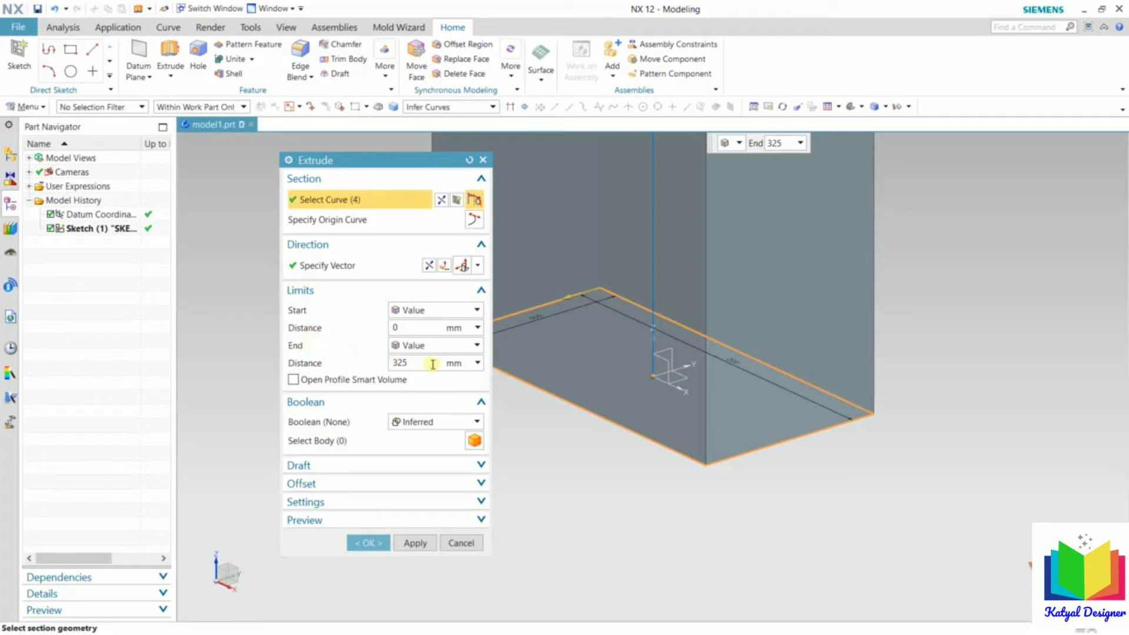
{"action": "left_click_drag", "start_coordinate": [433, 362], "coordinate": [361, 360]}
{"action": "type", "text": "20"}
{"action": "key", "text": "Return"}
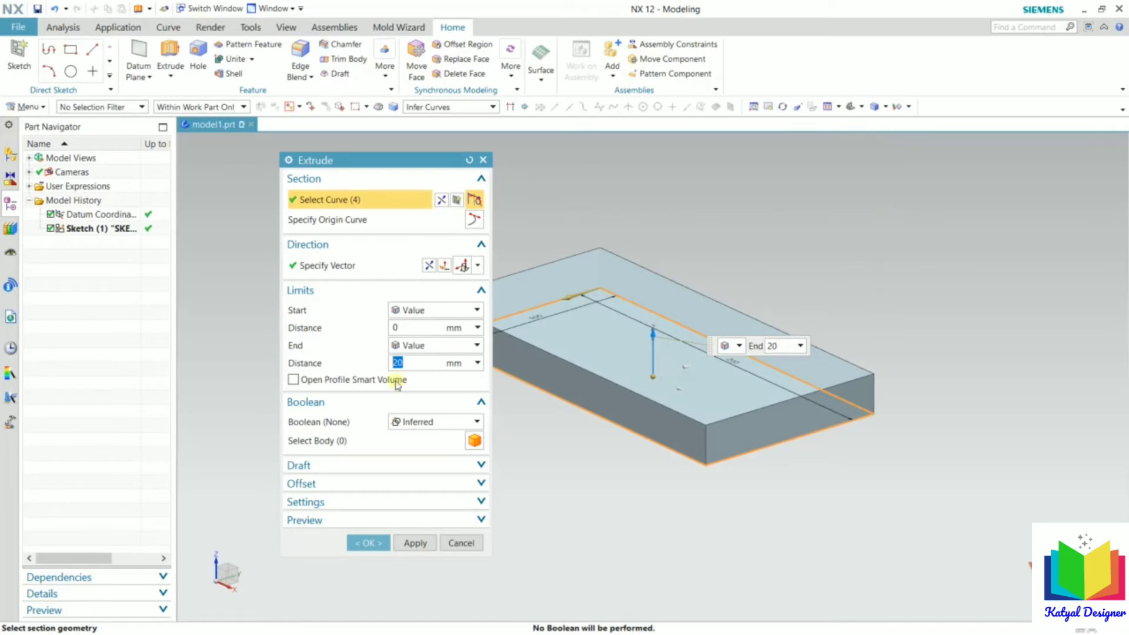
{"action": "scroll", "coordinate": [1009, 408], "scroll_direction": "down", "scroll_amount": 2}
{"action": "scroll", "coordinate": [786, 369], "scroll_direction": "up", "scroll_amount": 2}
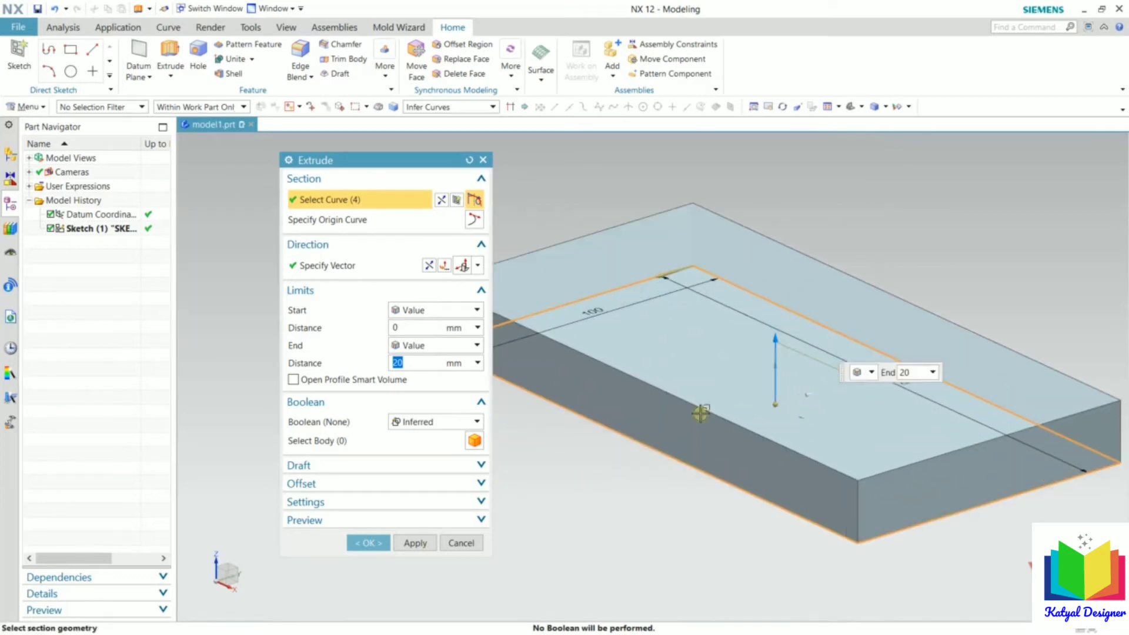
{"action": "scroll", "coordinate": [725, 372], "scroll_direction": "down", "scroll_amount": 1}
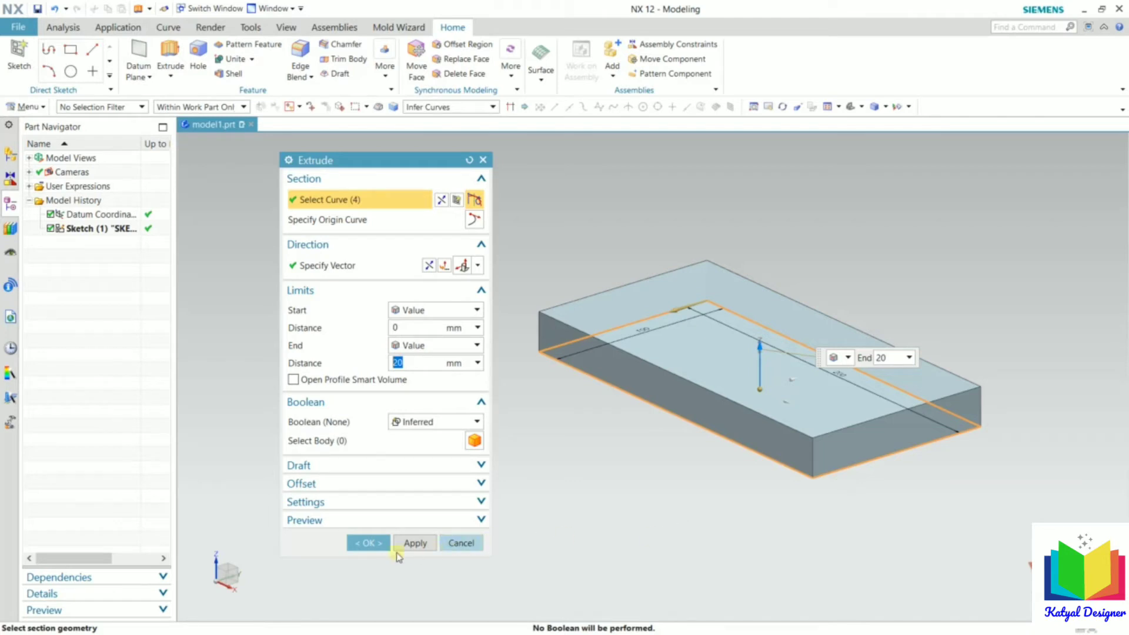
{"action": "left_click", "coordinate": [374, 545]}
{"action": "middle_click_drag", "start_coordinate": [458, 370], "coordinate": [504, 382]}
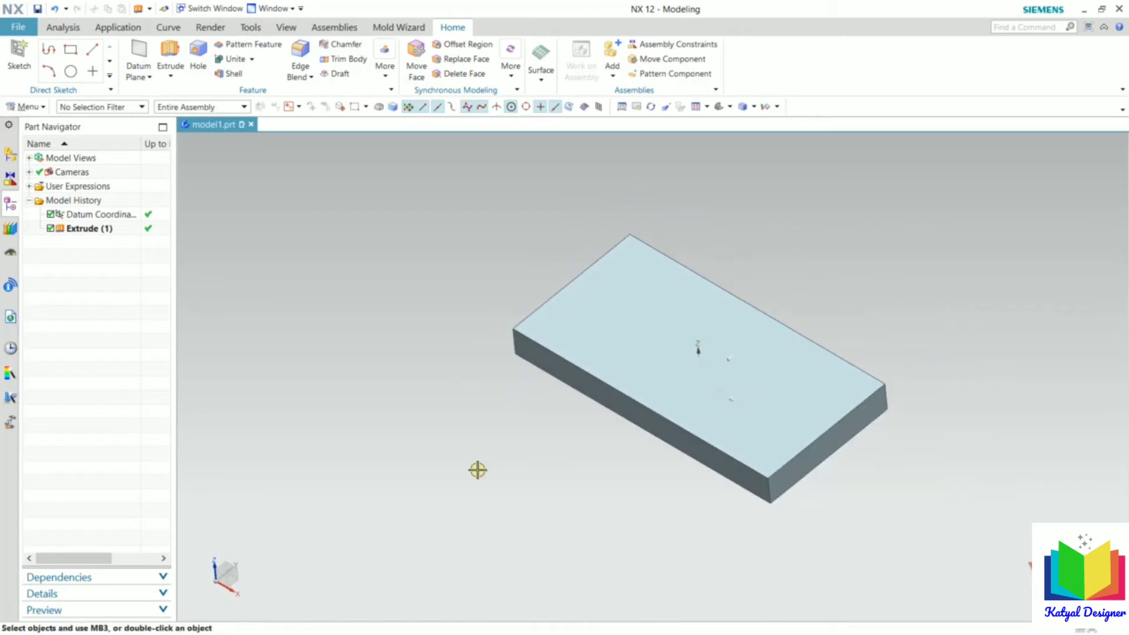
Start a new extrude and place Sketch (2) on the plate's top face.
{"action": "middle_click_drag", "start_coordinate": [476, 468], "coordinate": [480, 443]}
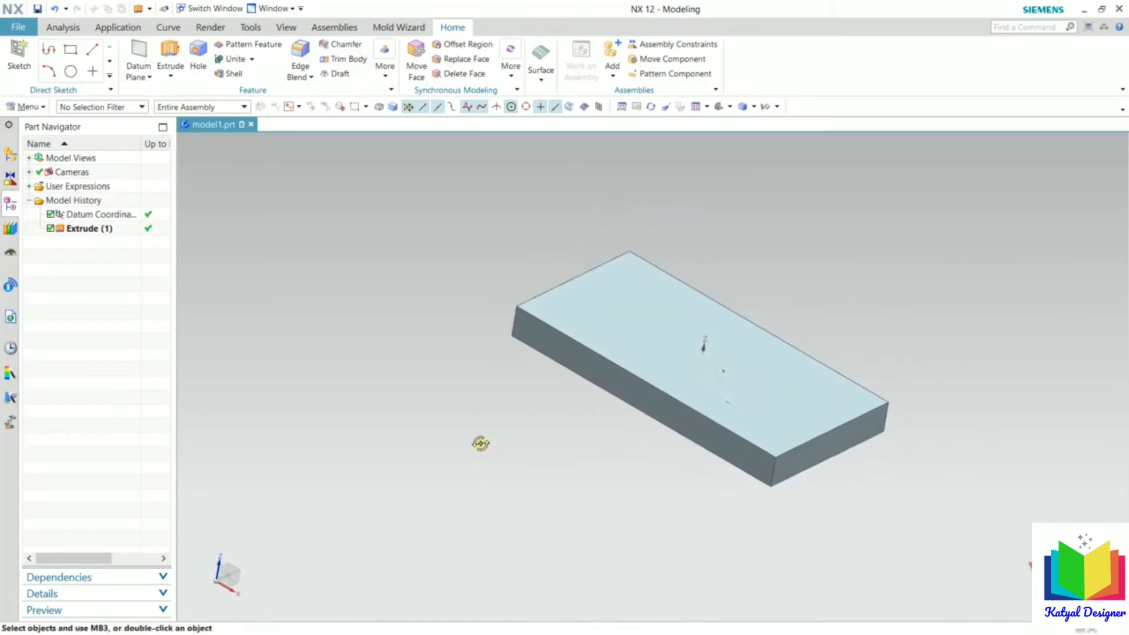
{"action": "left_click", "coordinate": [168, 83]}
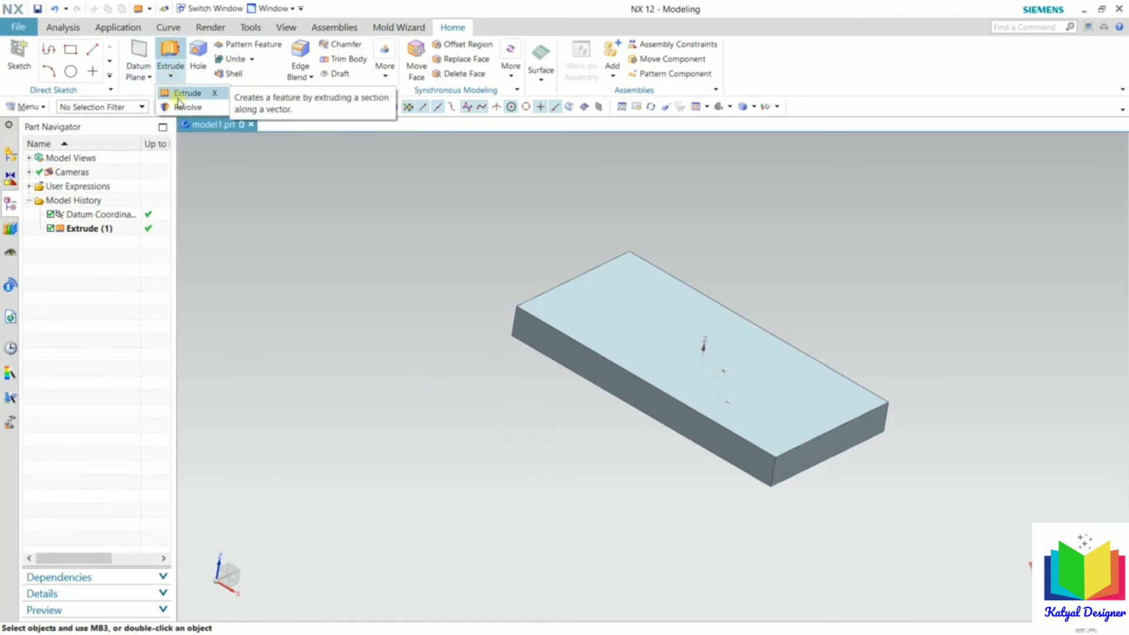
{"action": "left_click", "coordinate": [178, 98]}
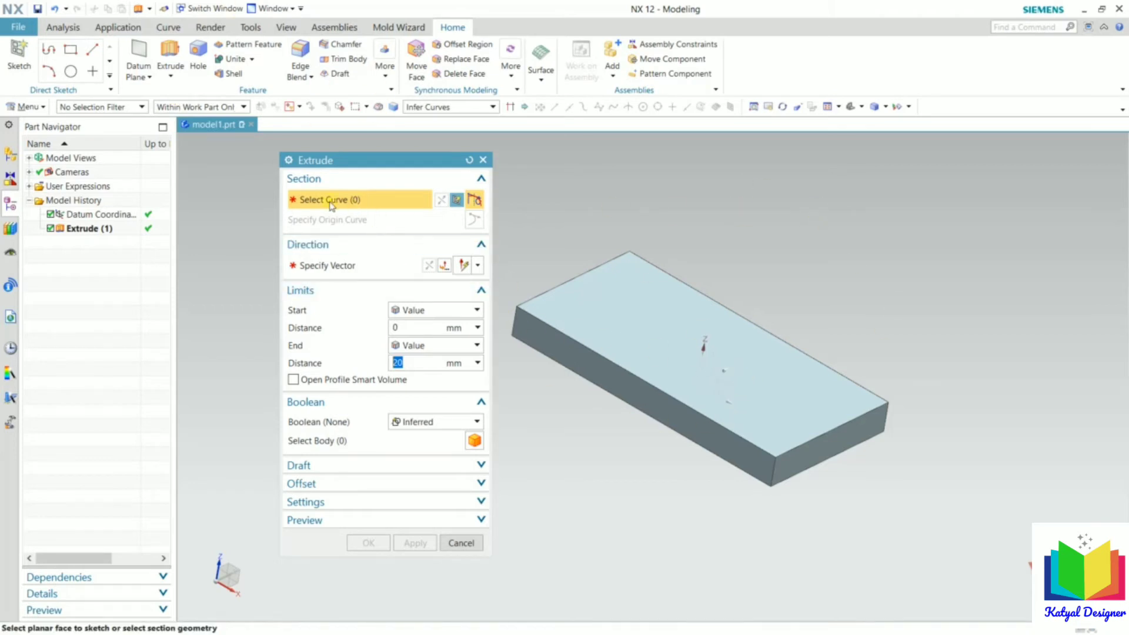
{"action": "left_click", "coordinate": [456, 201]}
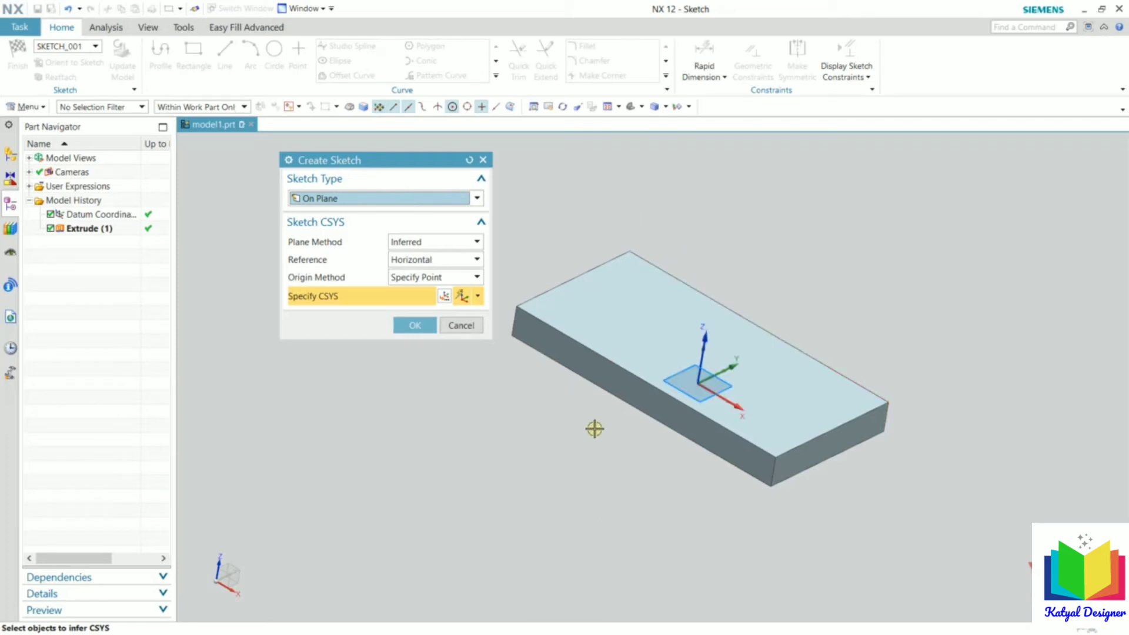
{"action": "left_click", "coordinate": [626, 317]}
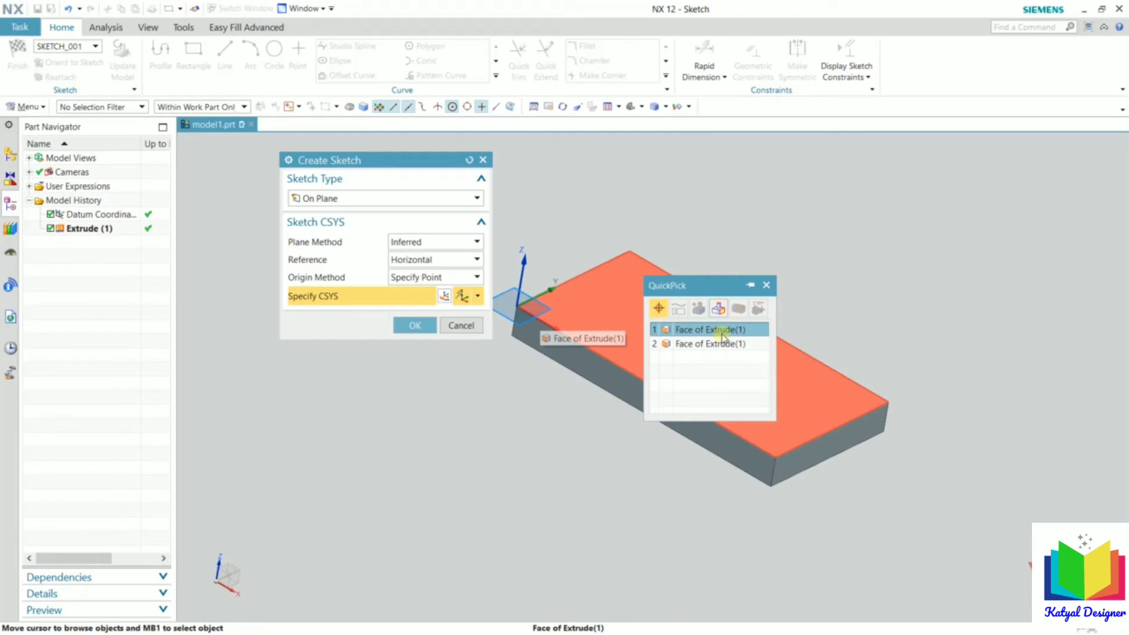
{"action": "left_click", "coordinate": [721, 333]}
{"action": "left_click", "coordinate": [414, 325]}
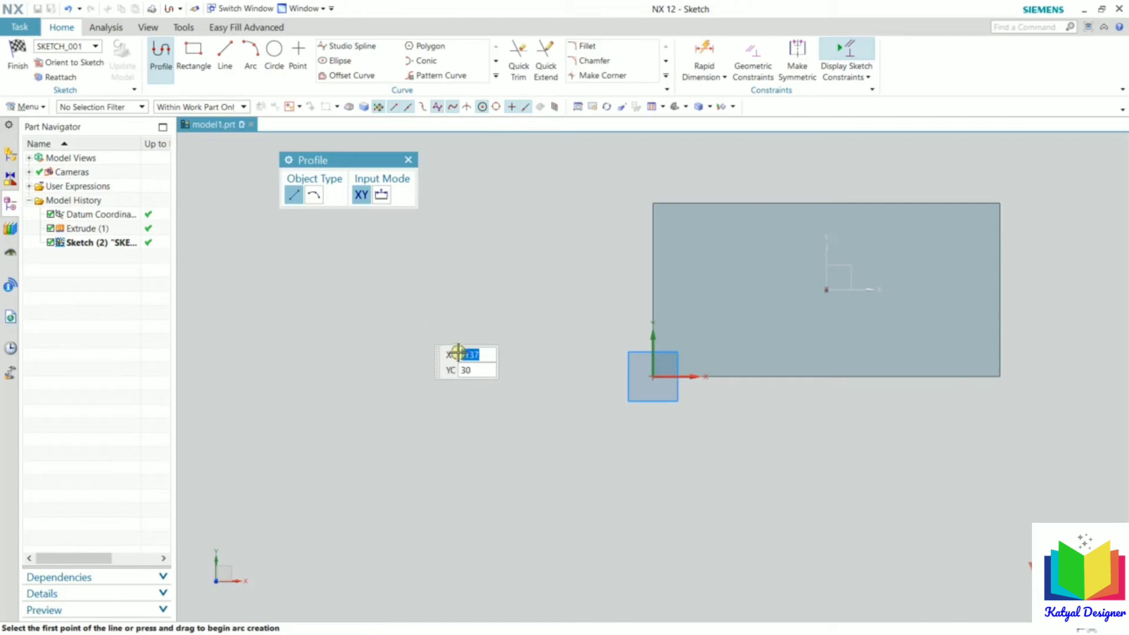
Draw a circle on the plate's top face.
{"action": "left_click", "coordinate": [284, 59]}
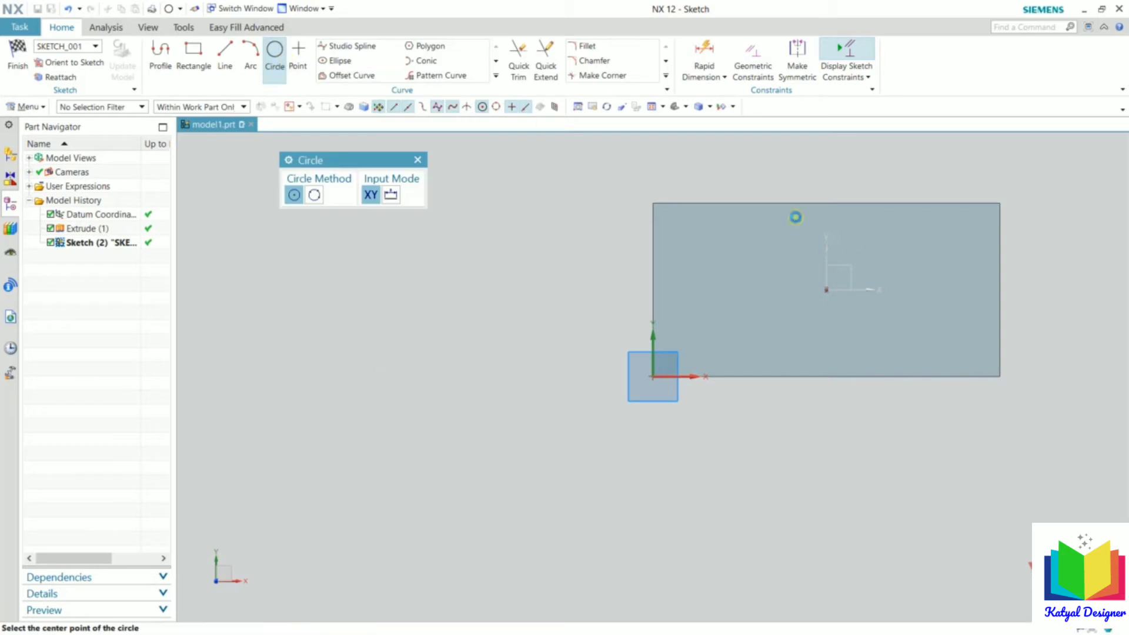
{"action": "left_click", "coordinate": [754, 291]}
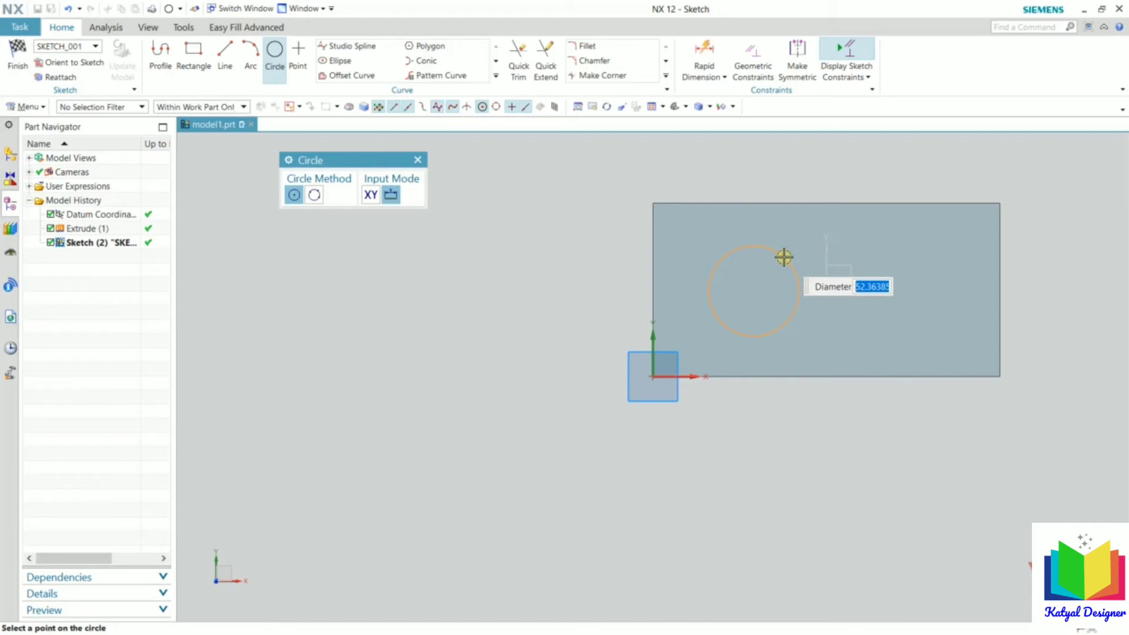
{"action": "left_click", "coordinate": [784, 256]}
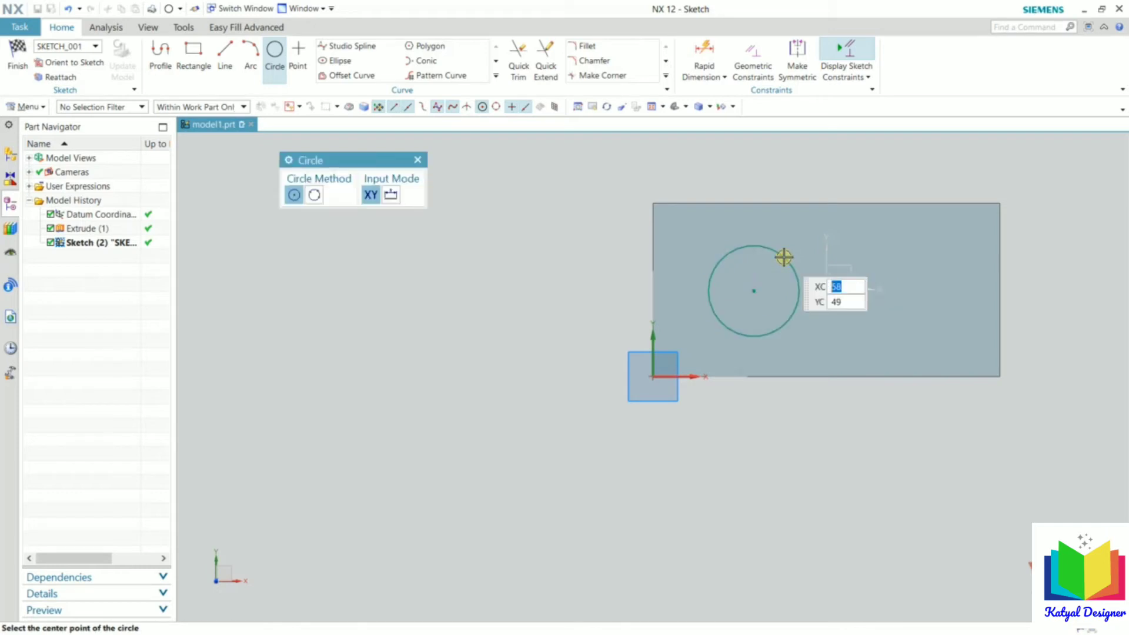
{"action": "key", "text": "Escape"}
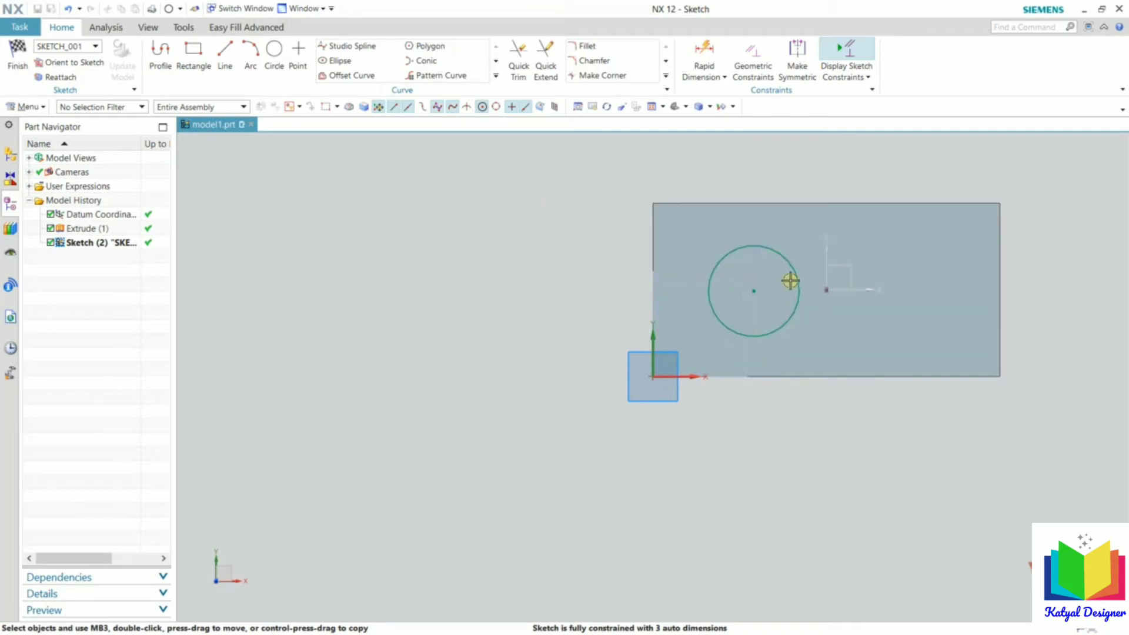
Give the circle a 50 mm diameter dimension and finish Sketch (2).
{"action": "left_click", "coordinate": [706, 56]}
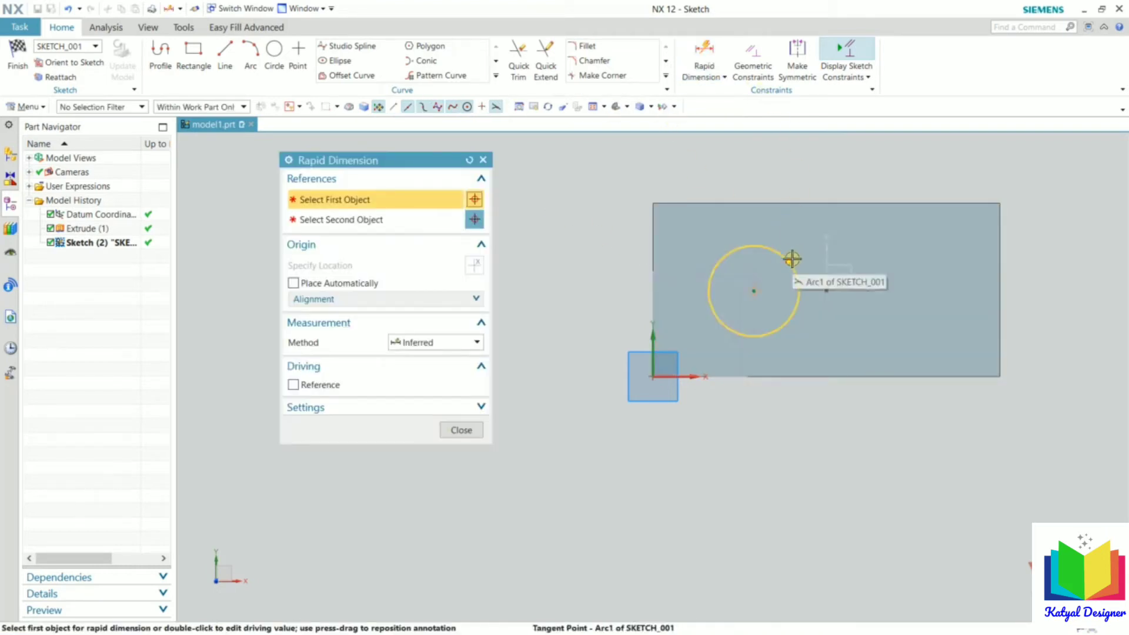
{"action": "left_click", "coordinate": [790, 258]}
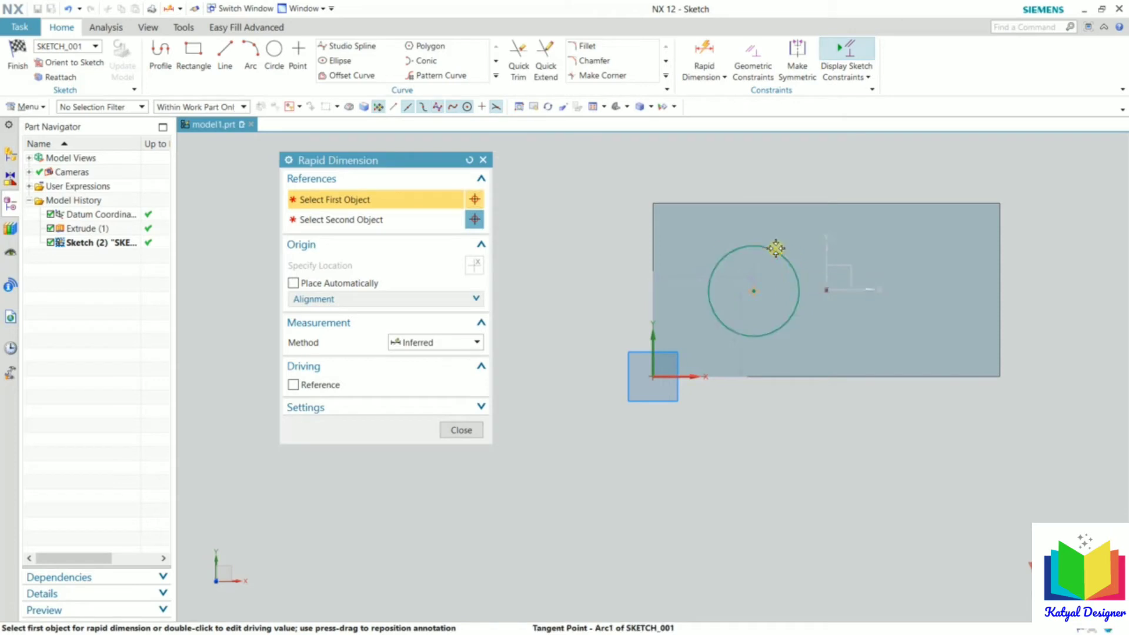
{"action": "left_click", "coordinate": [589, 355]}
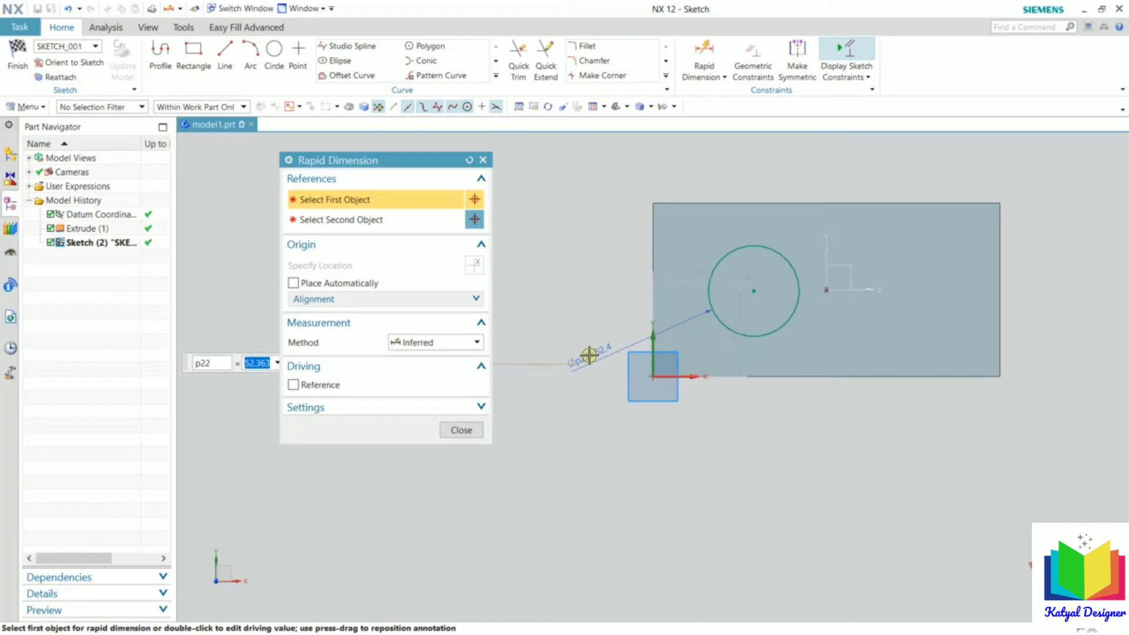
{"action": "type", "text": "50"}
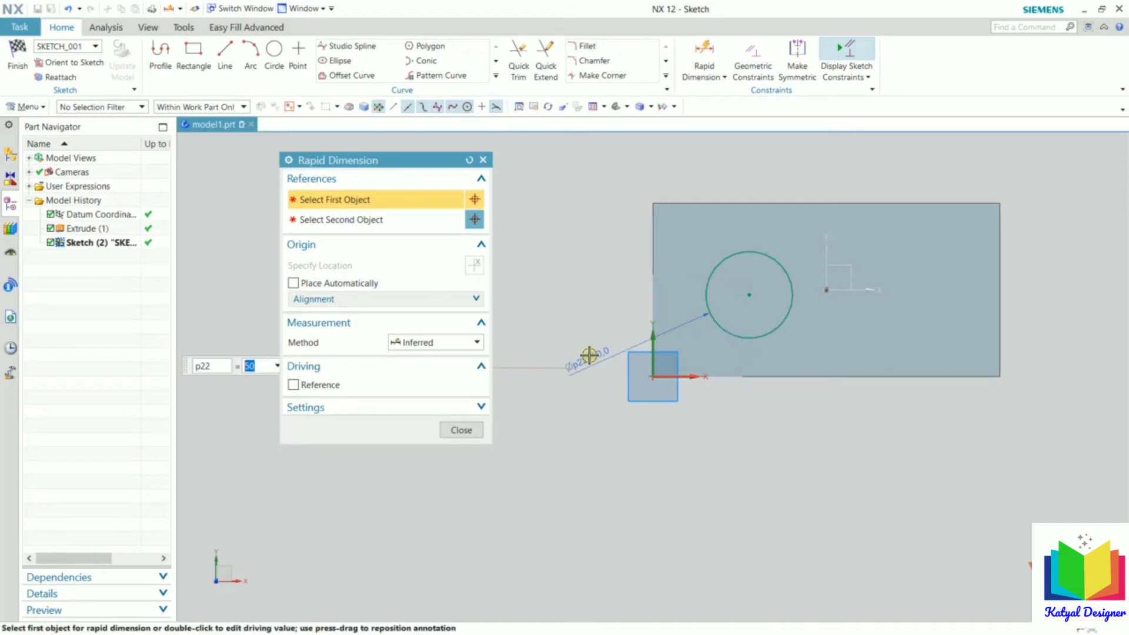
{"action": "key", "text": "Return"}
{"action": "left_click", "coordinate": [462, 430]}
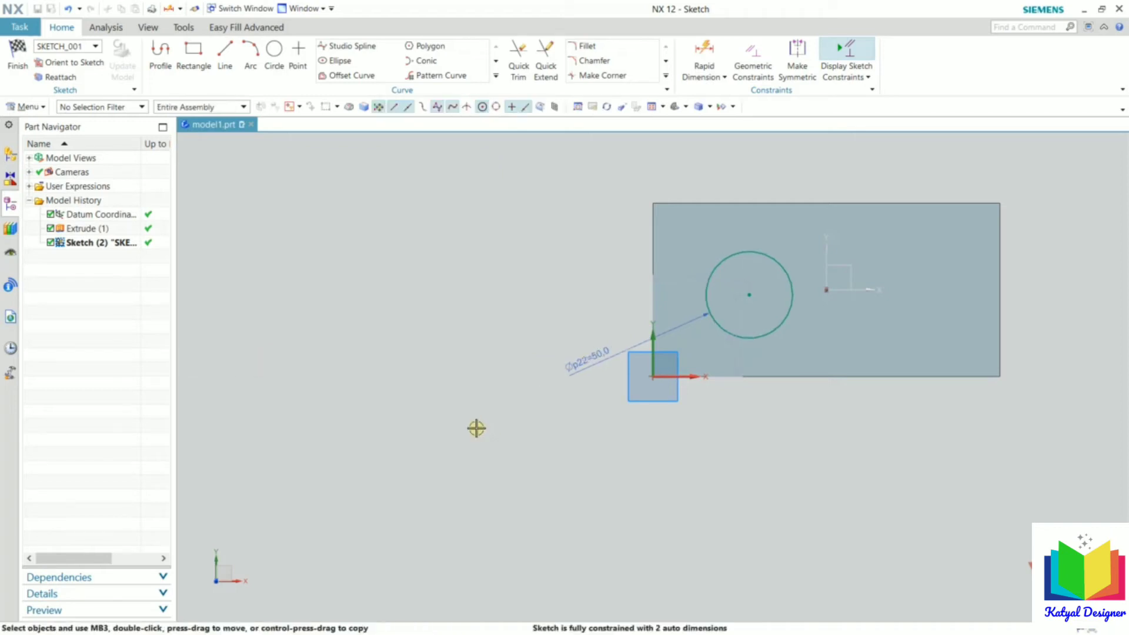
{"action": "left_click", "coordinate": [17, 55]}
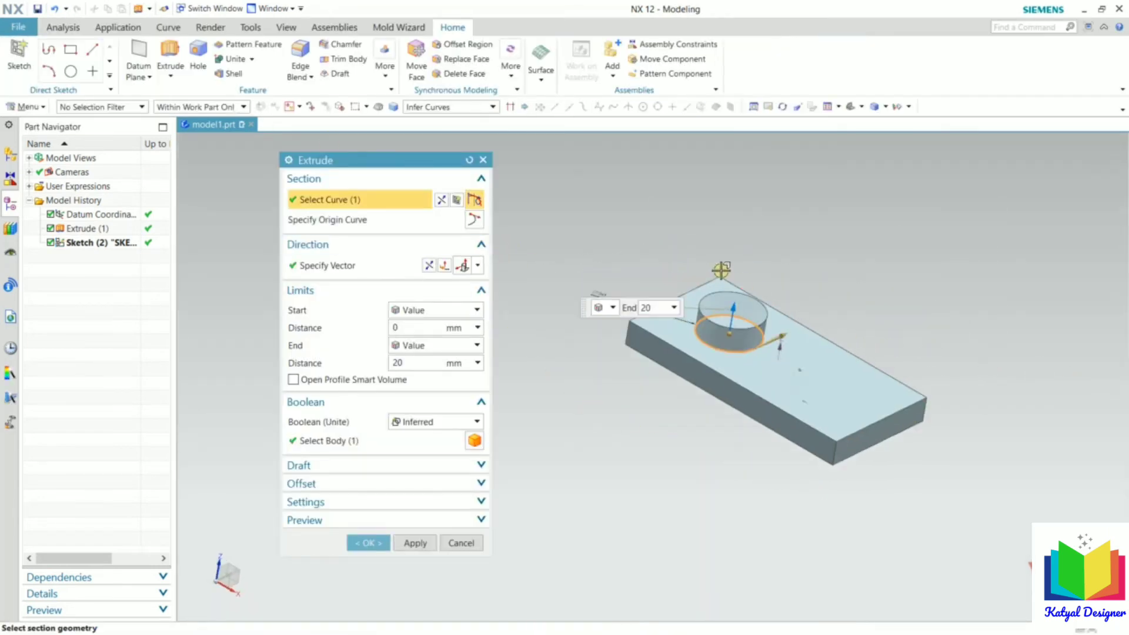
Set the circle's extrusion end distance to 50 mm and create the cylinder.
{"action": "scroll", "coordinate": [723, 269], "scroll_direction": "up", "scroll_amount": 2}
{"action": "left_click_drag", "start_coordinate": [415, 359], "coordinate": [378, 354]}
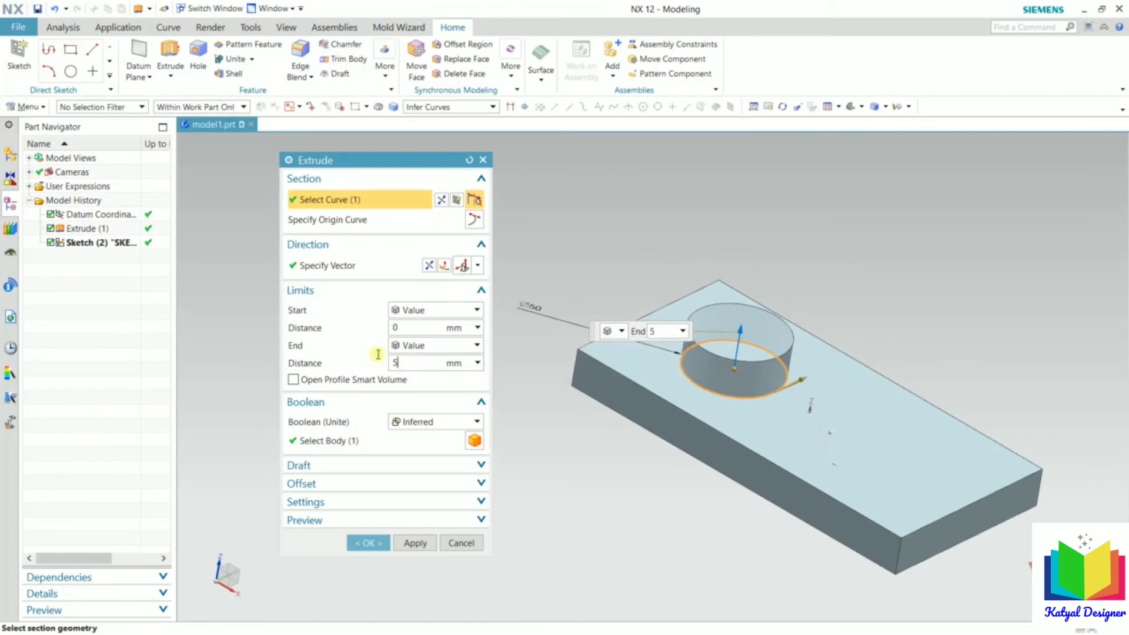
{"action": "type", "text": "50"}
{"action": "key", "text": "Return"}
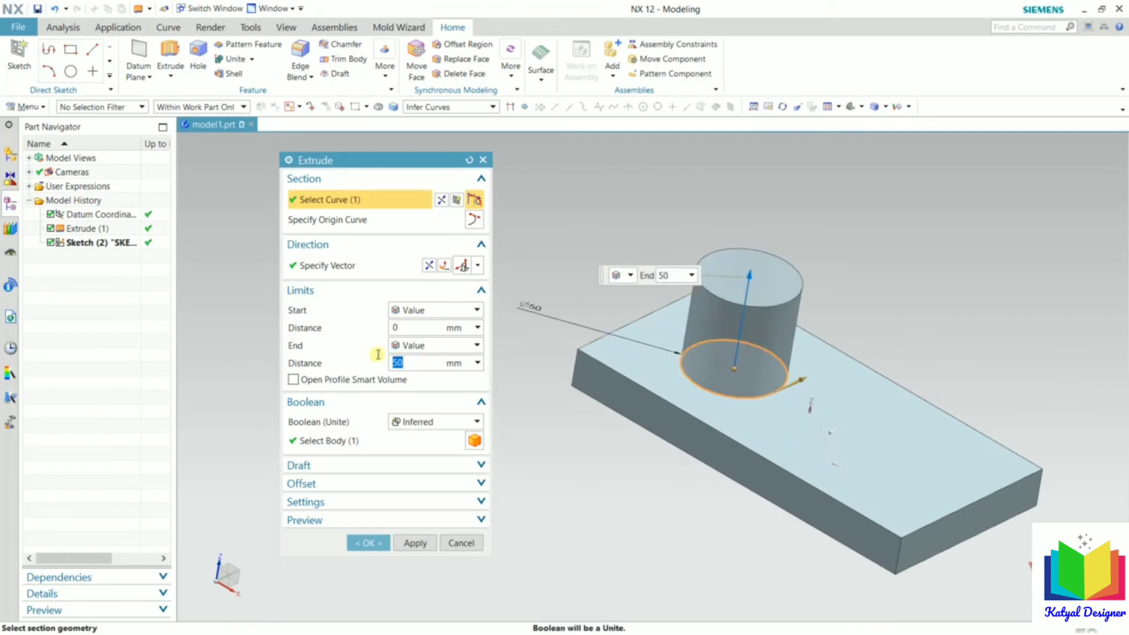
{"action": "middle_click_drag", "start_coordinate": [882, 280], "coordinate": [918, 284]}
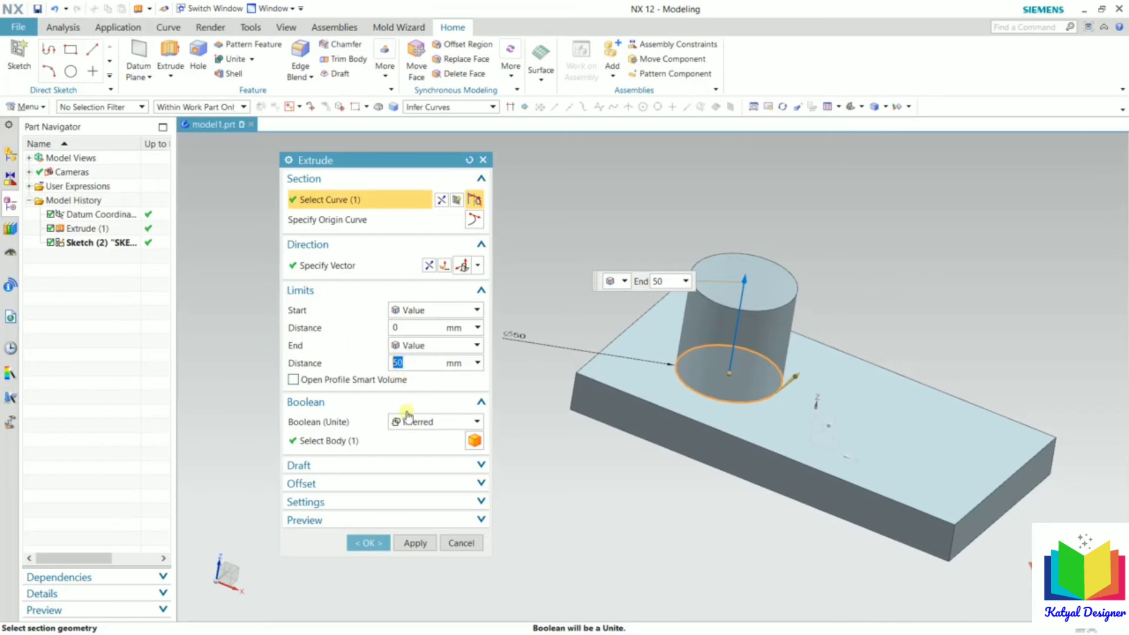
{"action": "left_click", "coordinate": [367, 542]}
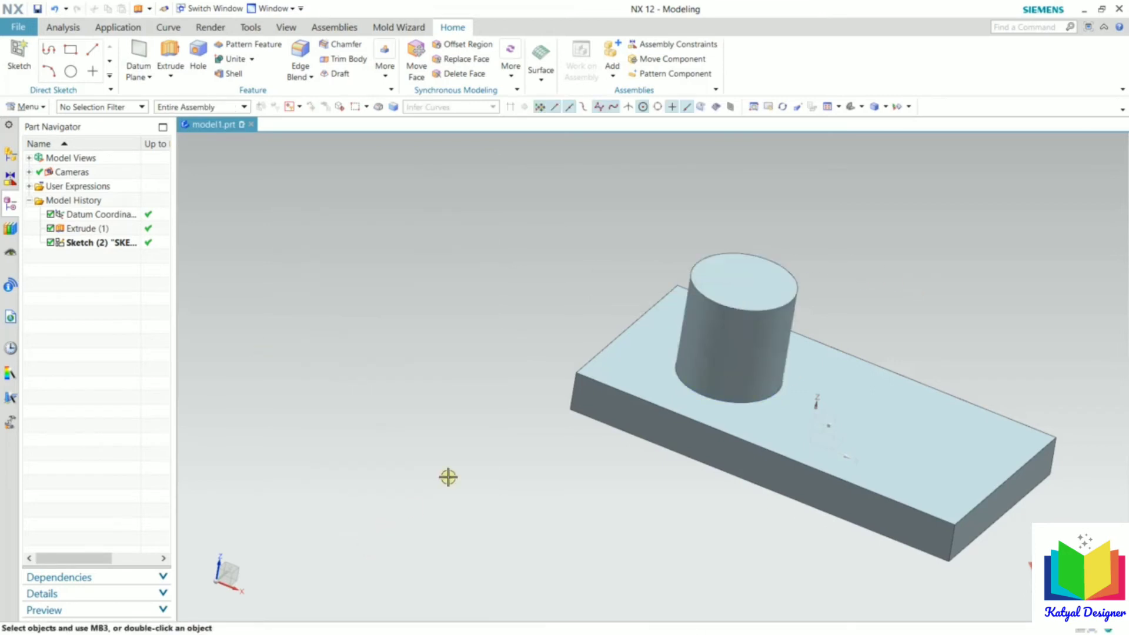
{"action": "middle_click_drag", "start_coordinate": [519, 241], "coordinate": [523, 266]}
{"action": "scroll", "coordinate": [423, 276], "scroll_direction": "up", "scroll_amount": 2}
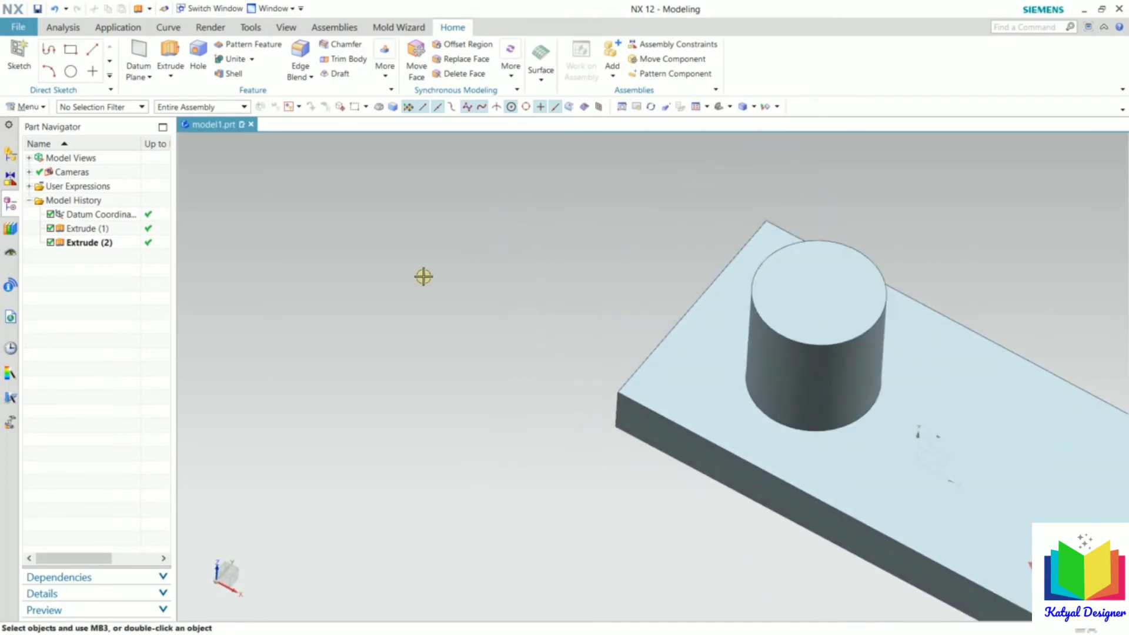
{"action": "scroll", "coordinate": [423, 277], "scroll_direction": "down", "scroll_amount": 2}
{"action": "left_click", "coordinate": [81, 243]}
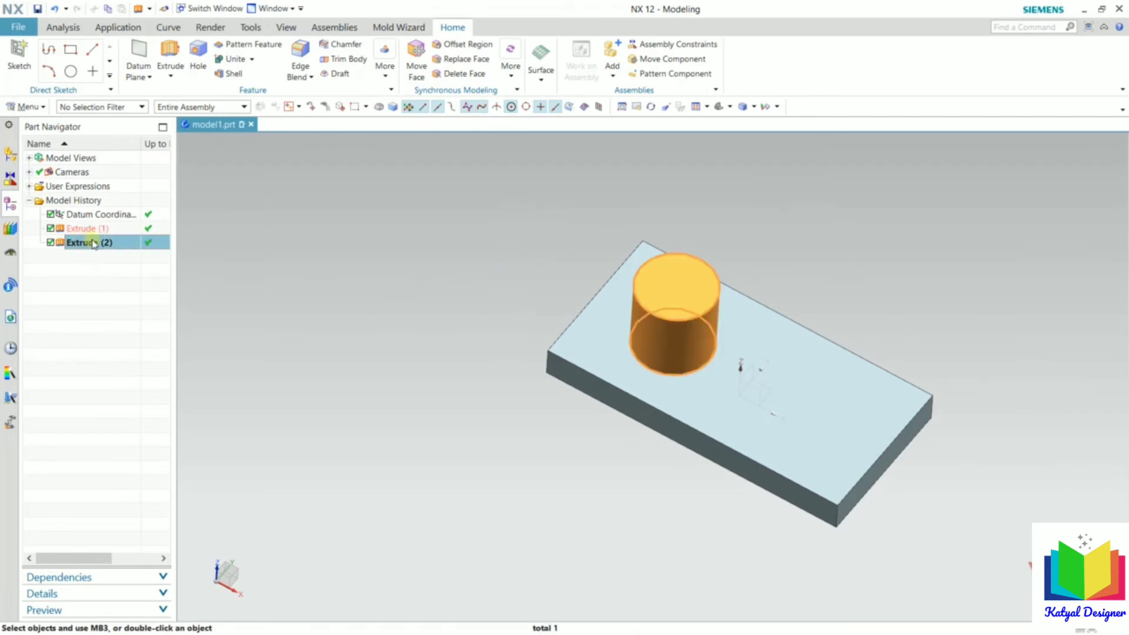
Reopen Extrude (2) for editing, keeping its Boolean set to Unite.
{"action": "double_click", "coordinate": [93, 243]}
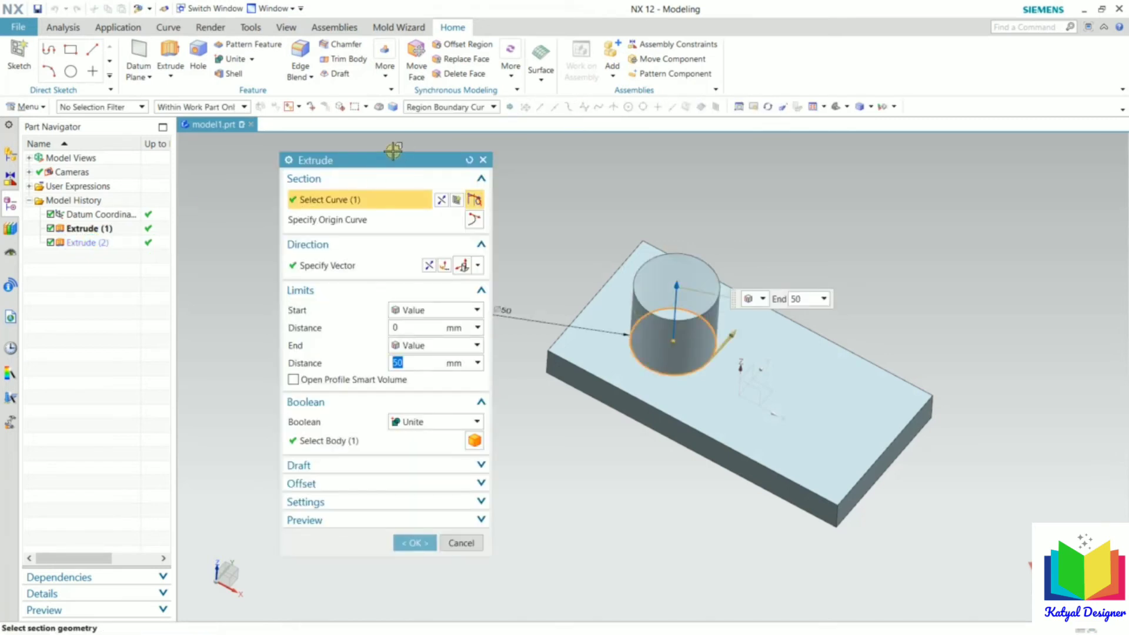
{"action": "left_click_drag", "start_coordinate": [378, 159], "coordinate": [368, 140]}
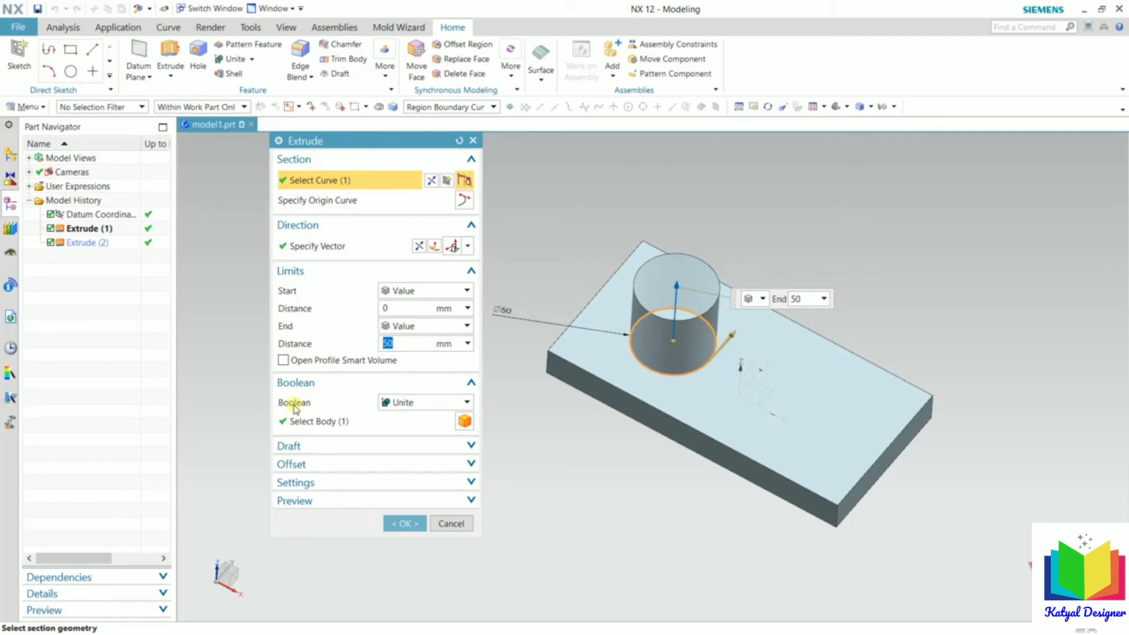
{"action": "left_click", "coordinate": [430, 404]}
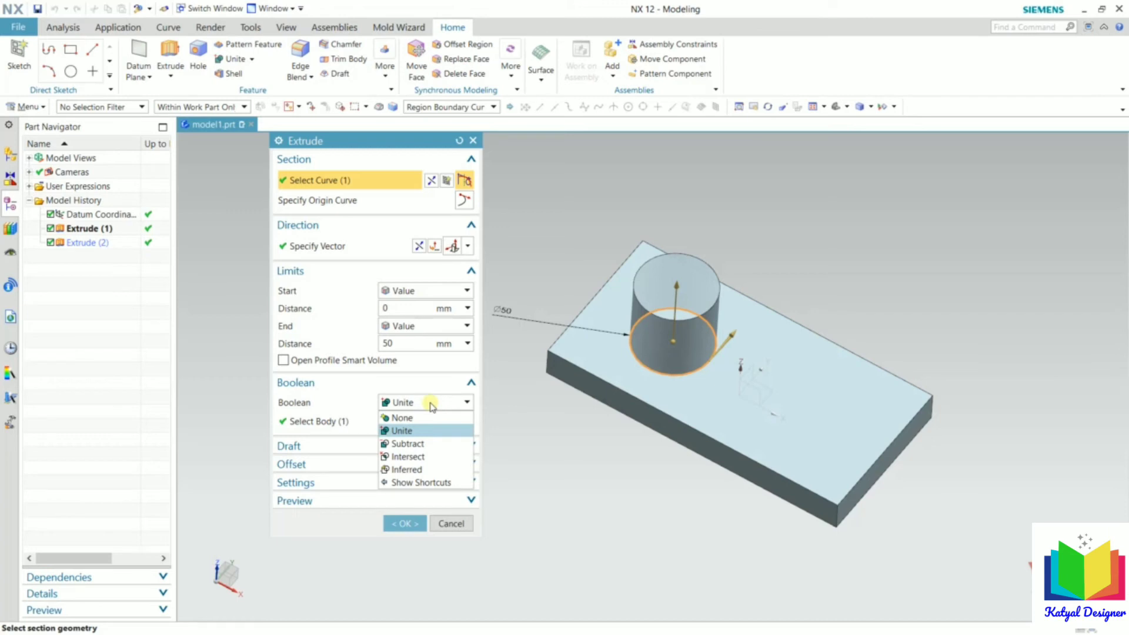
{"action": "left_click", "coordinate": [432, 404]}
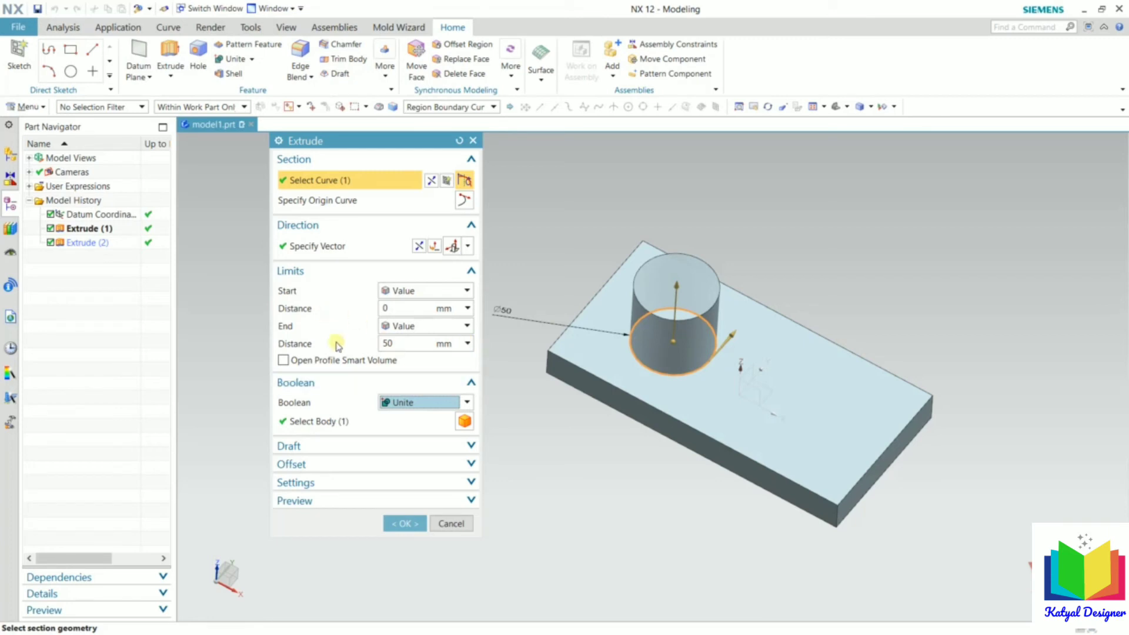
{"action": "middle_click_drag", "start_coordinate": [903, 261], "coordinate": [937, 222]}
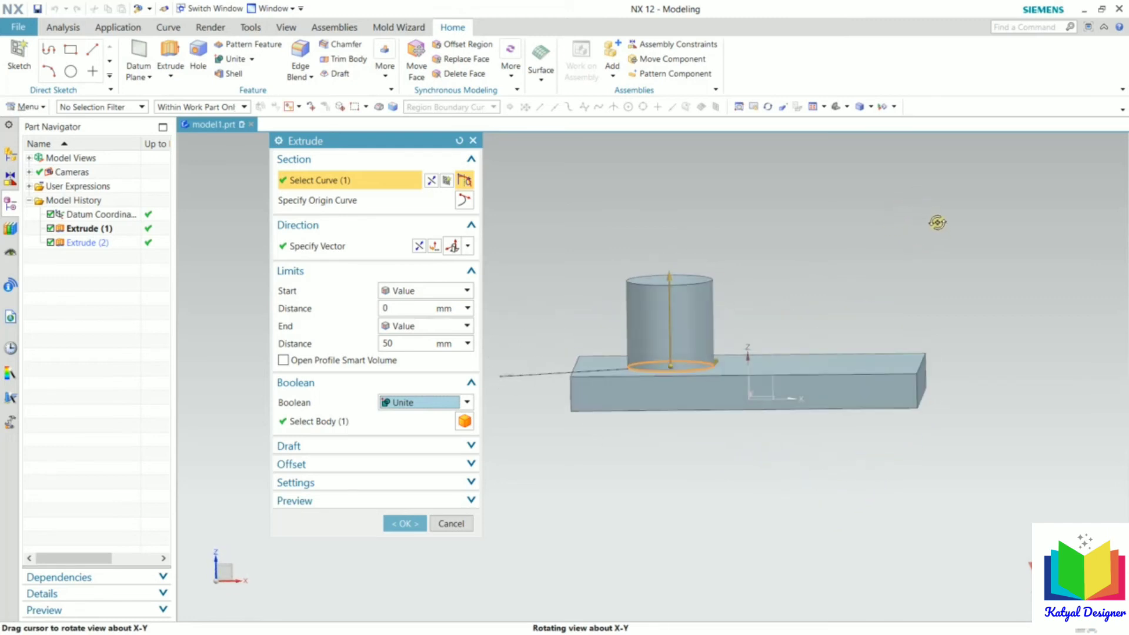
Change Extrude (2)'s start distance to 10 mm.
{"action": "scroll", "coordinate": [676, 381], "scroll_direction": "down", "scroll_amount": 3}
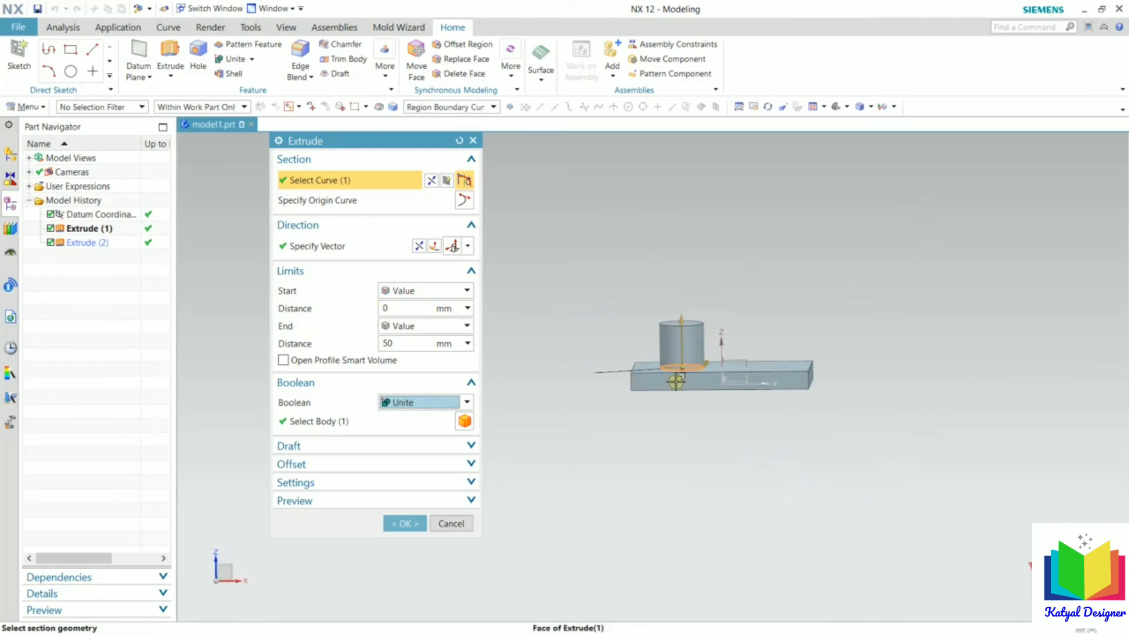
{"action": "scroll", "coordinate": [676, 380], "scroll_direction": "up", "scroll_amount": 10}
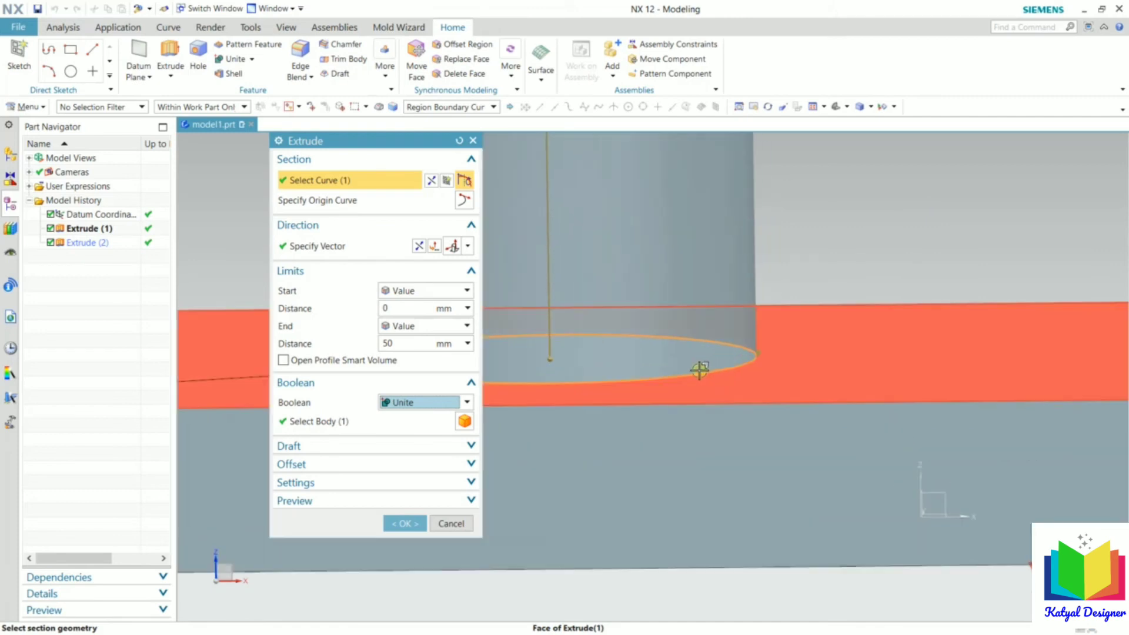
{"action": "scroll", "coordinate": [747, 370], "scroll_direction": "down", "scroll_amount": 3}
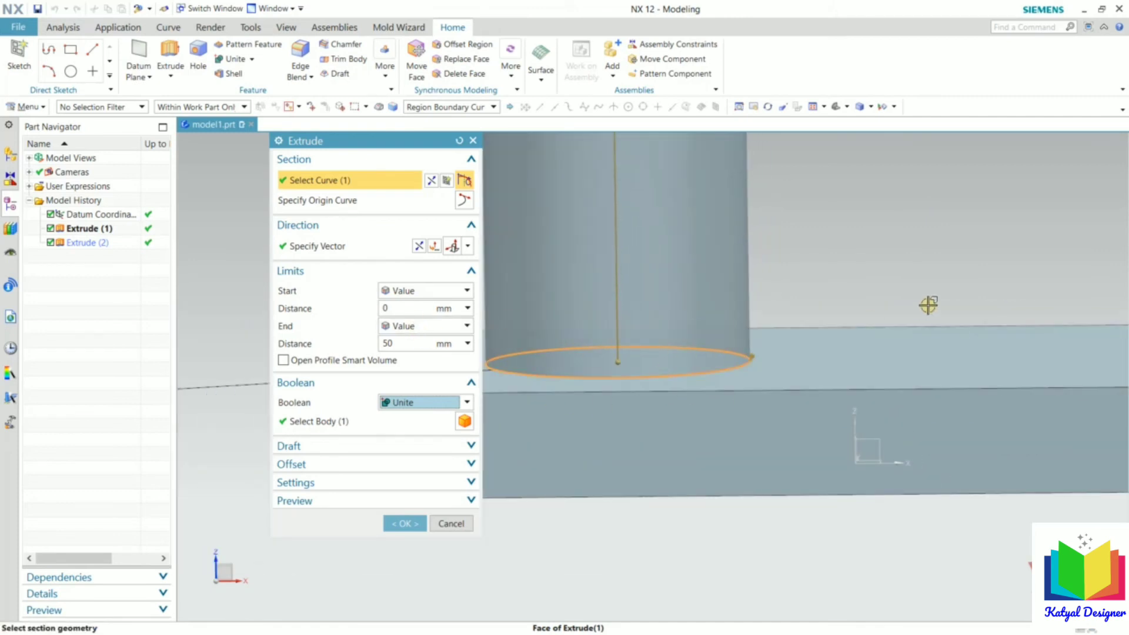
{"action": "scroll", "coordinate": [703, 294], "scroll_direction": "down", "scroll_amount": 3}
{"action": "scroll", "coordinate": [812, 313], "scroll_direction": "up", "scroll_amount": 2}
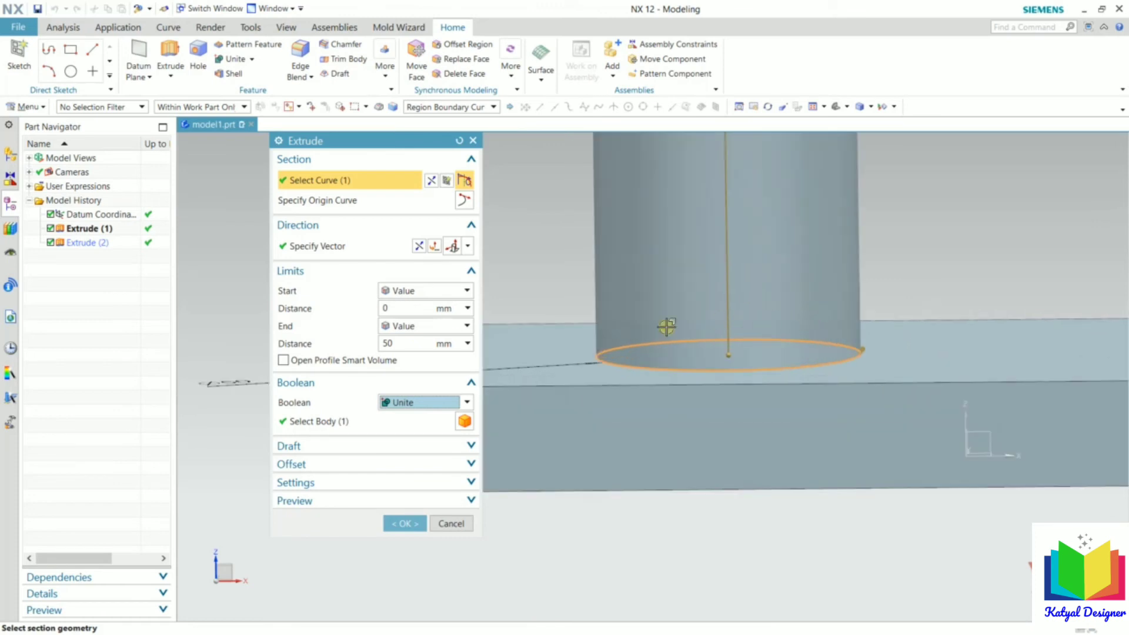
{"action": "left_click", "coordinate": [391, 308]}
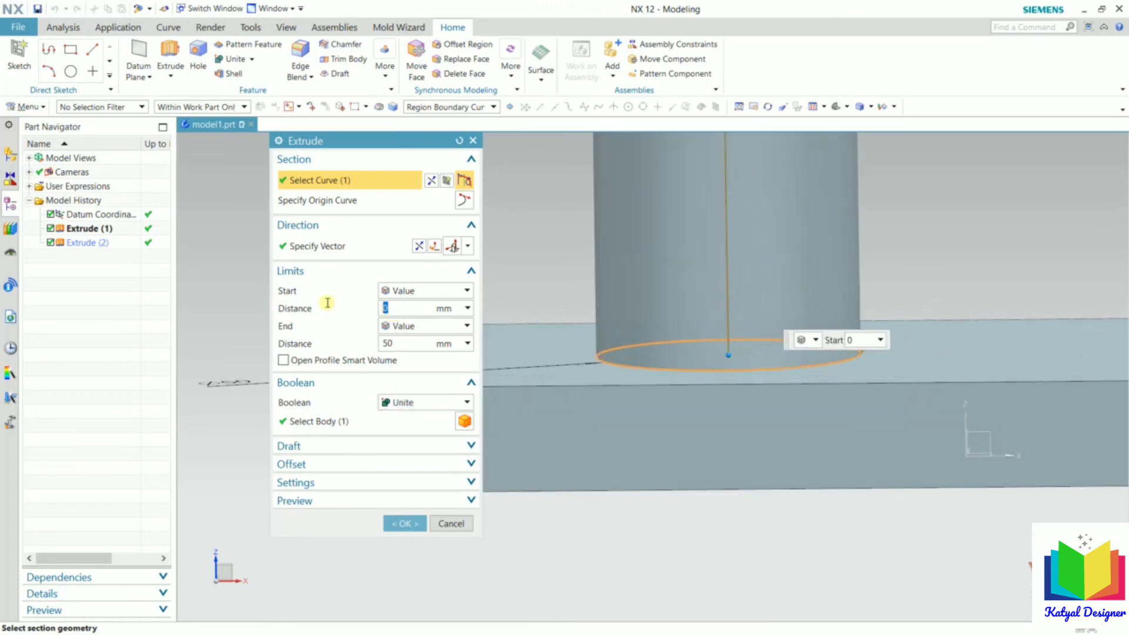
{"action": "type", "text": "5"}
{"action": "key", "text": "Return"}
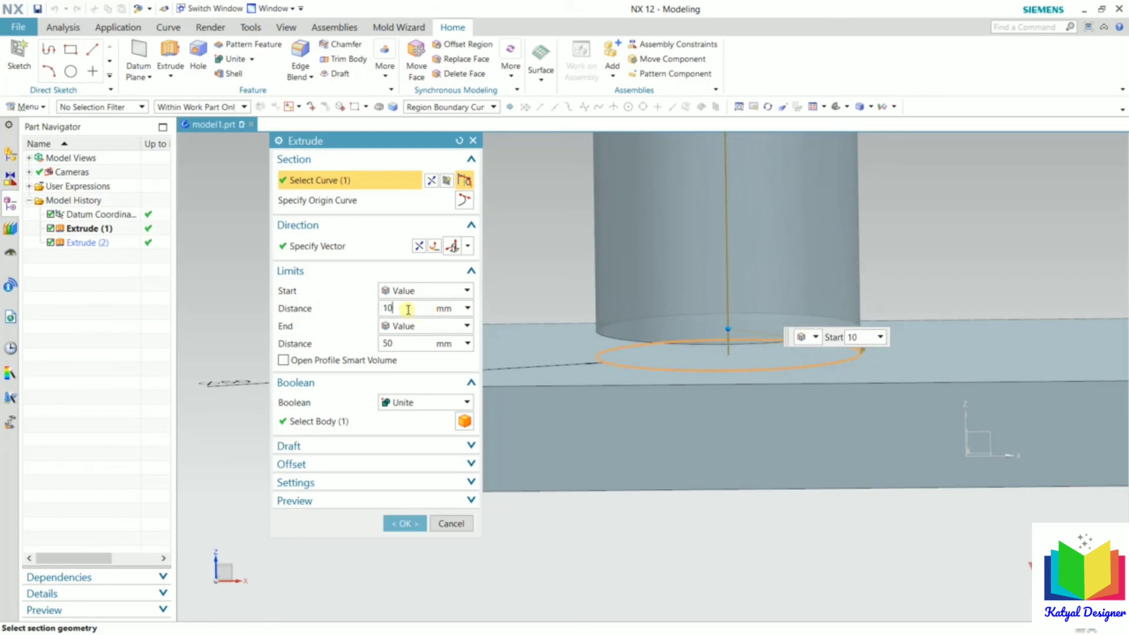
{"action": "key", "text": "Return"}
Apply the edit, which fails with a tool-body-outside-target error.
{"action": "scroll", "coordinate": [681, 323], "scroll_direction": "down", "scroll_amount": 5}
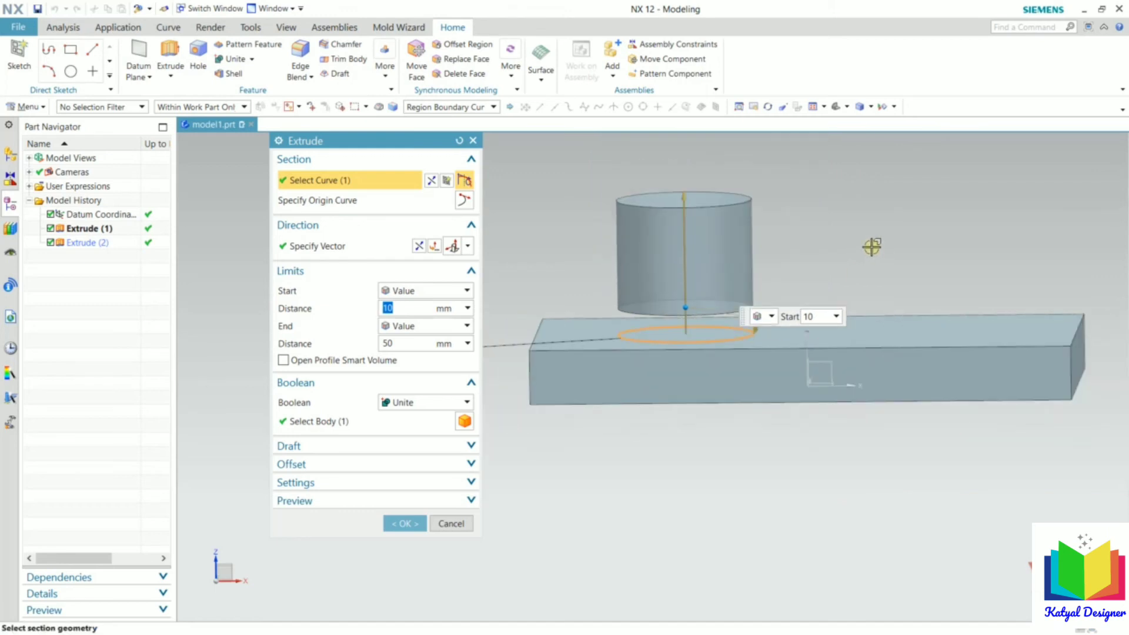
{"action": "mouse_move", "coordinate": [872, 244]}
{"action": "middle_mouse_down"}
{"action": "mouse_move", "coordinate": [848, 271]}
{"action": "mouse_move", "coordinate": [874, 244]}
{"action": "mouse_move", "coordinate": [876, 259]}
{"action": "middle_mouse_up"}
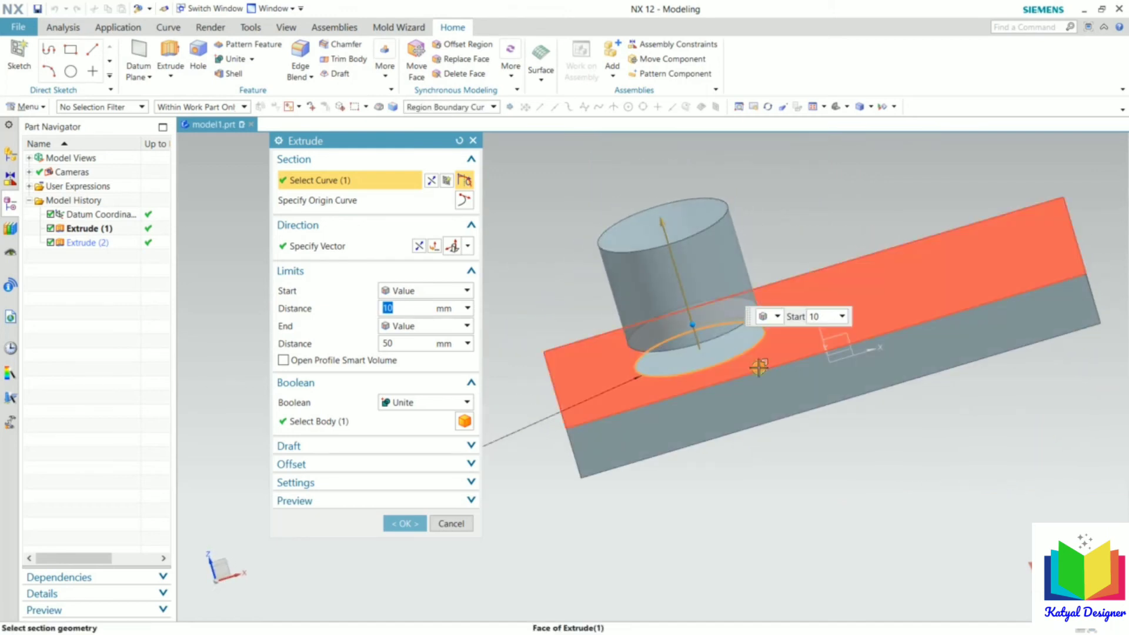
{"action": "scroll", "coordinate": [739, 355], "scroll_direction": "up", "scroll_amount": 3}
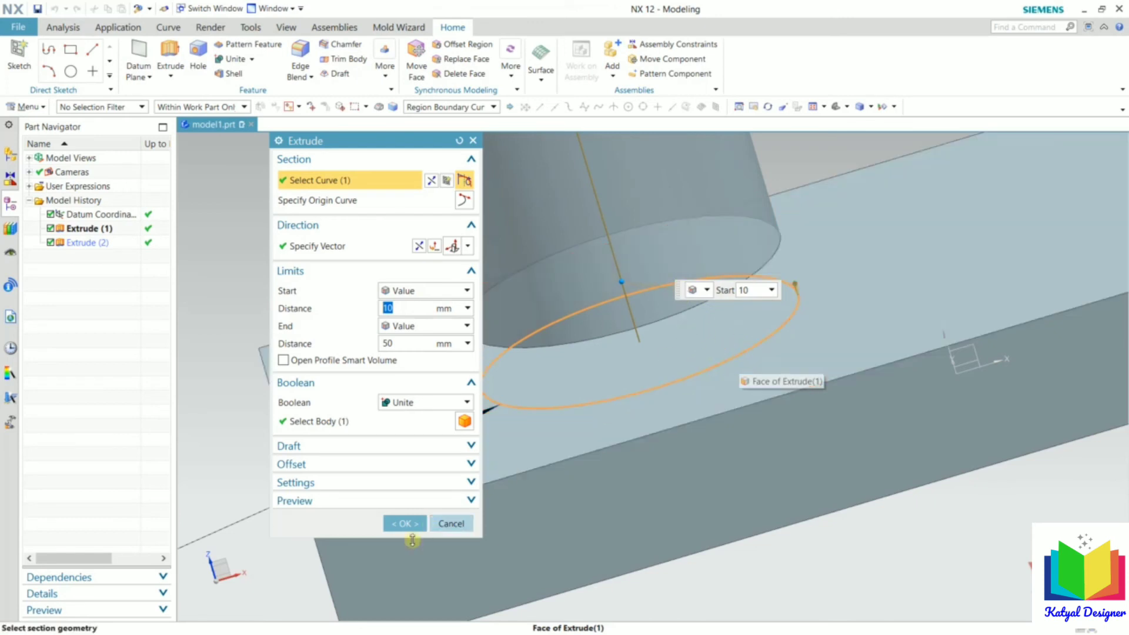
{"action": "left_click", "coordinate": [403, 524]}
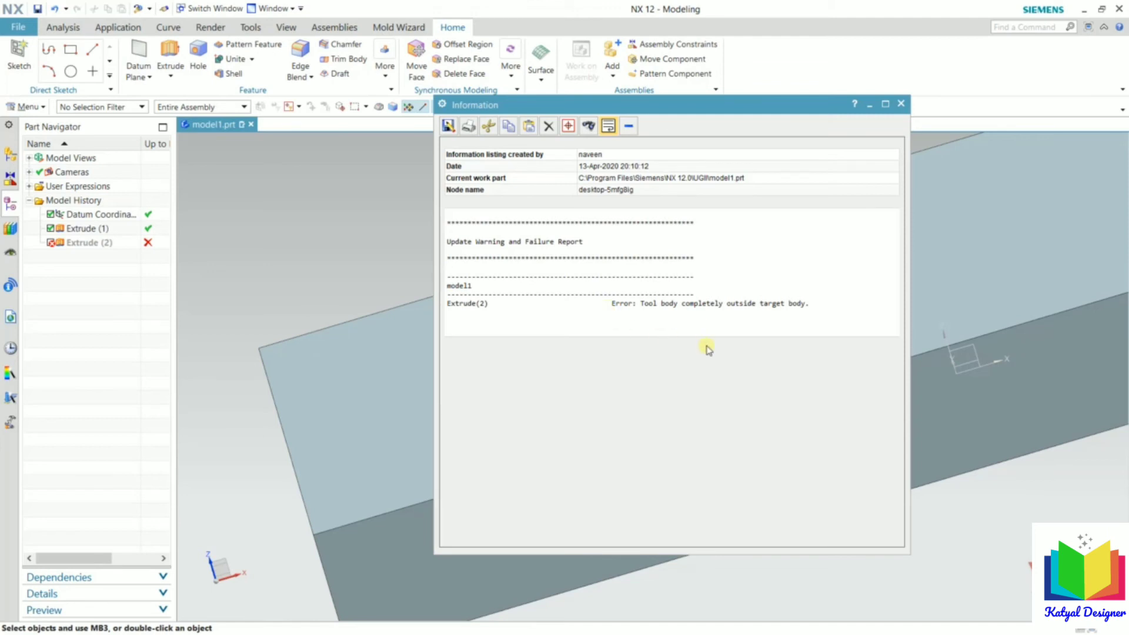
Close the failure report and set Extrude (2)'s Boolean to None.
{"action": "left_click", "coordinate": [901, 103]}
{"action": "double_click", "coordinate": [90, 242]}
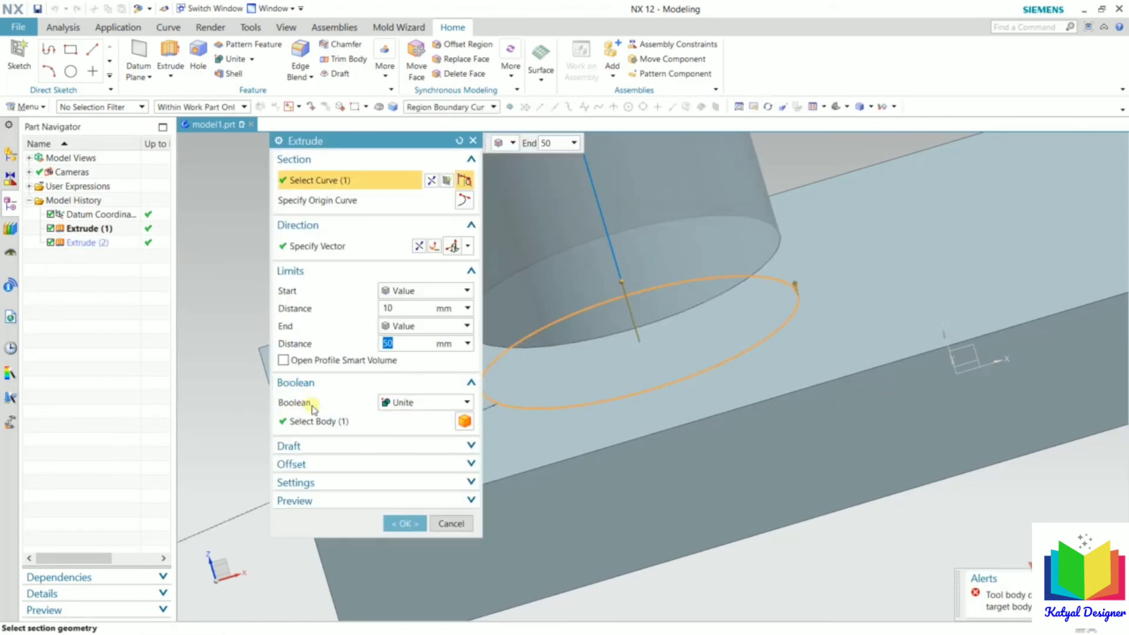
{"action": "left_click", "coordinate": [435, 399]}
{"action": "left_click", "coordinate": [411, 418]}
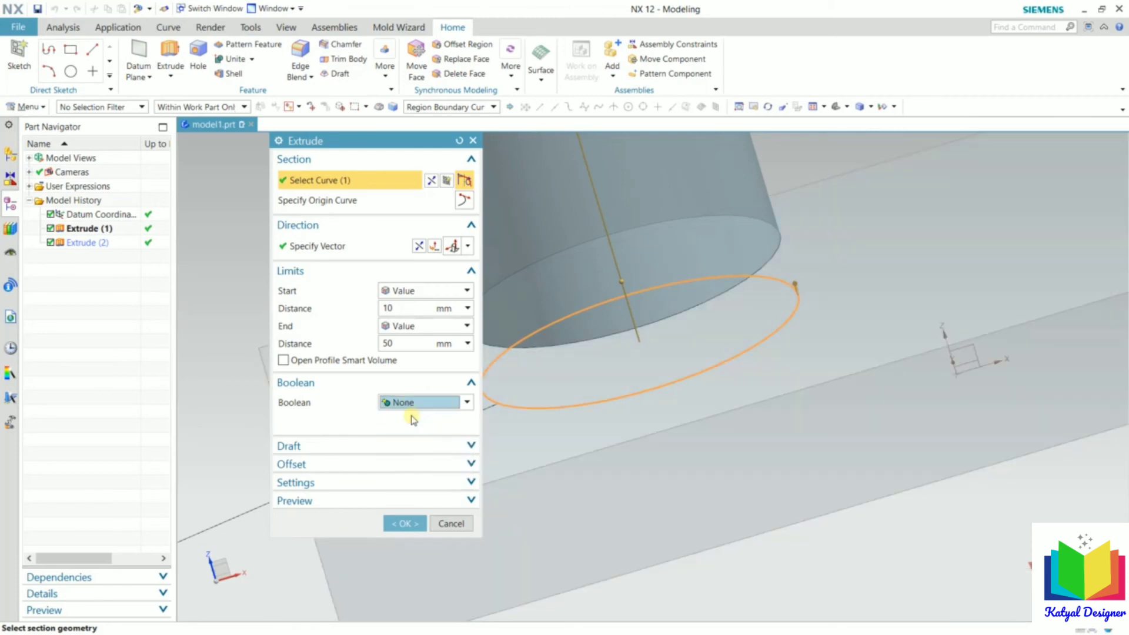
{"action": "left_click", "coordinate": [403, 503]}
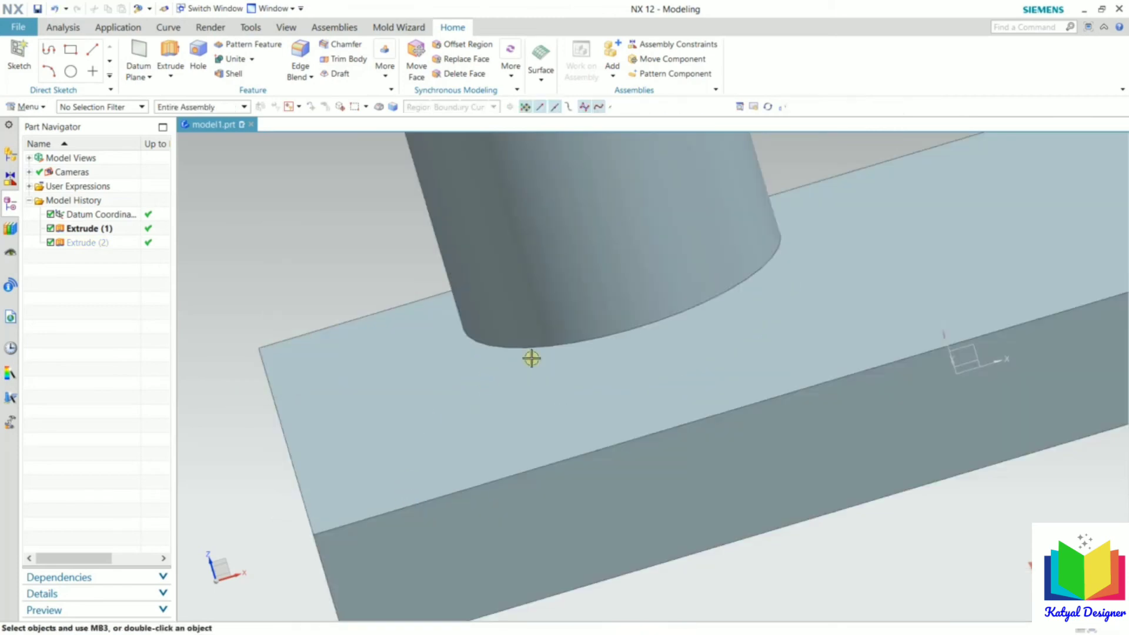
Fit the view on the plate and floating cylinder, and select Extrude (2).
{"action": "scroll", "coordinate": [622, 433], "scroll_direction": "up", "scroll_amount": 5}
{"action": "scroll", "coordinate": [672, 399], "scroll_direction": "down", "scroll_amount": 5}
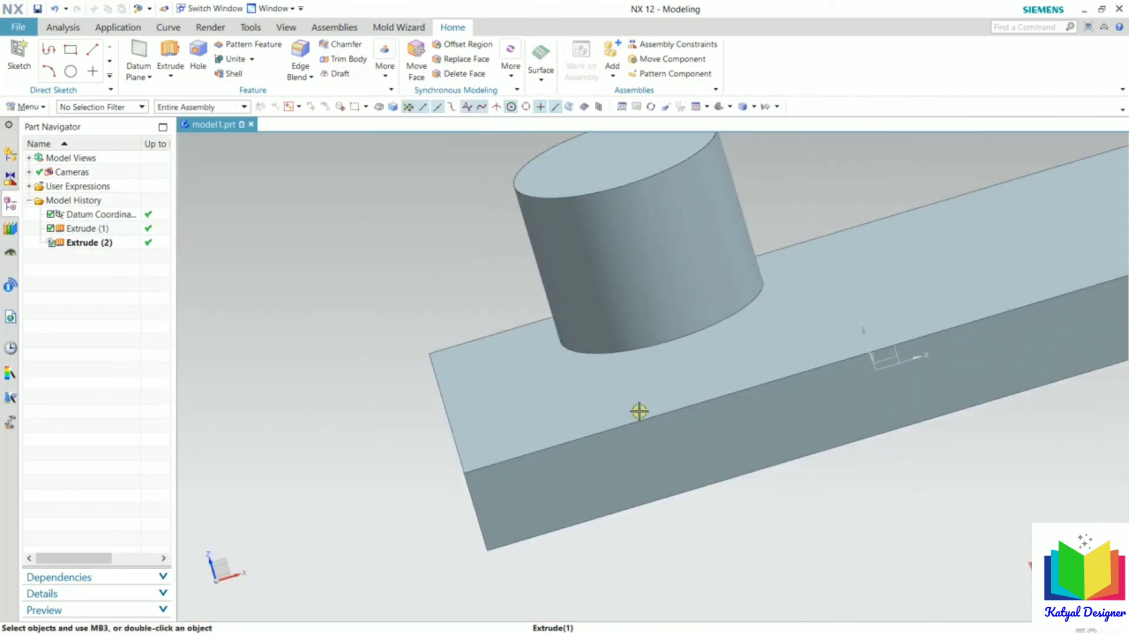
{"action": "mouse_move", "coordinate": [929, 370]}
{"action": "middle_mouse_down"}
{"action": "mouse_move", "coordinate": [887, 451]}
{"action": "mouse_move", "coordinate": [950, 353]}
{"action": "mouse_move", "coordinate": [924, 349]}
{"action": "middle_mouse_up"}
{"action": "scroll", "coordinate": [588, 197], "scroll_direction": "down", "scroll_amount": 3}
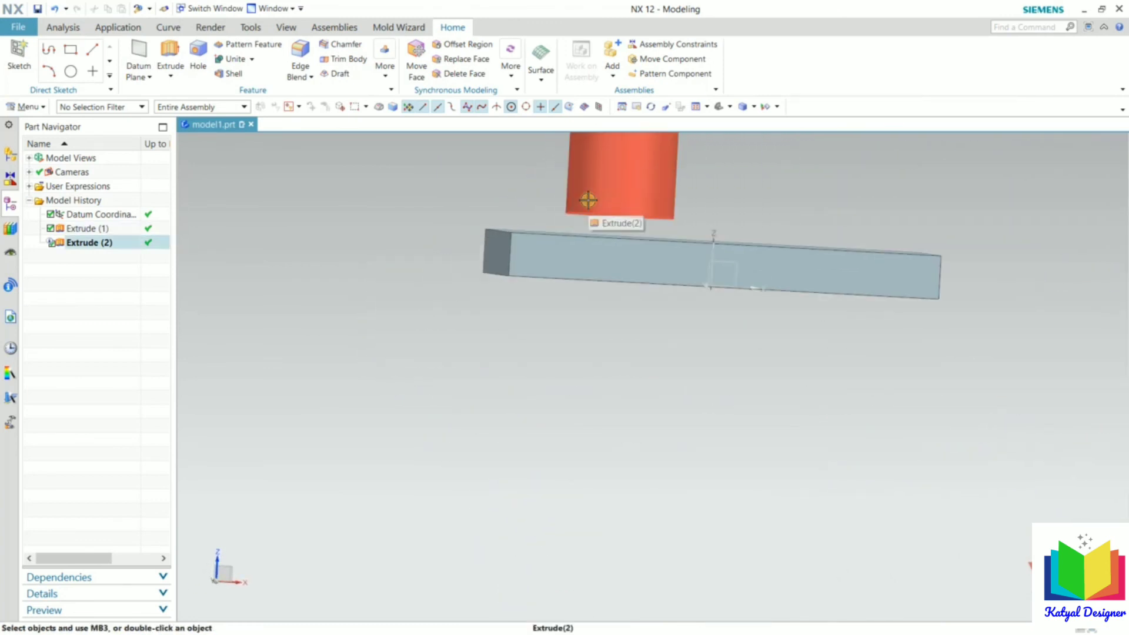
{"action": "key", "text": "Home"}
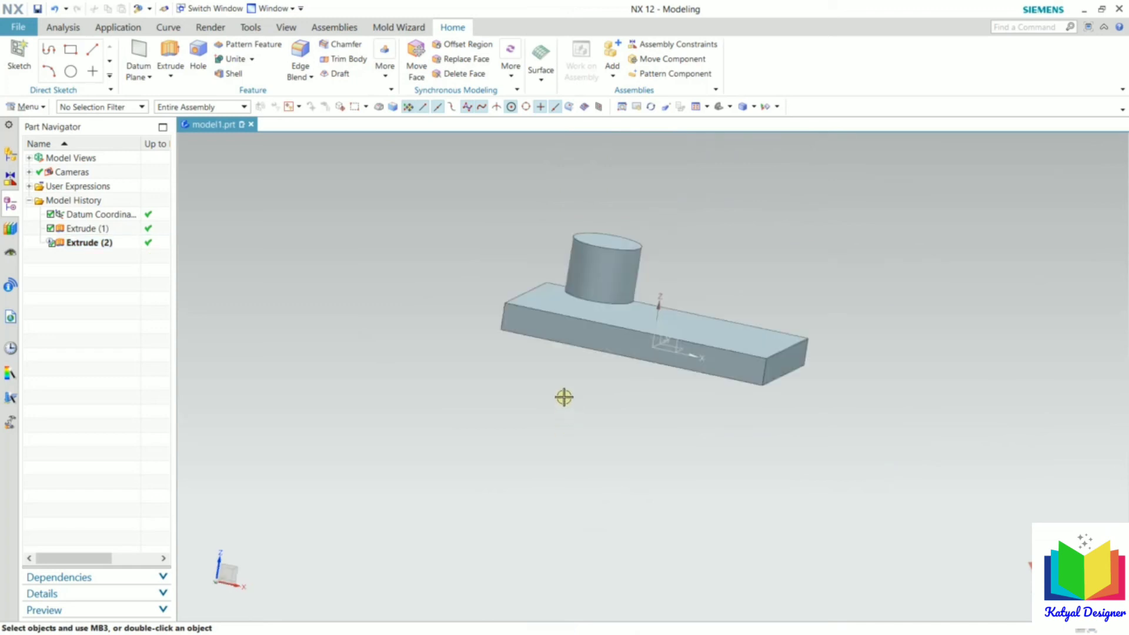
{"action": "left_click", "coordinate": [96, 242]}
Edit Extrude (2) so its start distance is 0 mm, then check the cylinder sits on the plate top.
{"action": "double_click", "coordinate": [94, 243]}
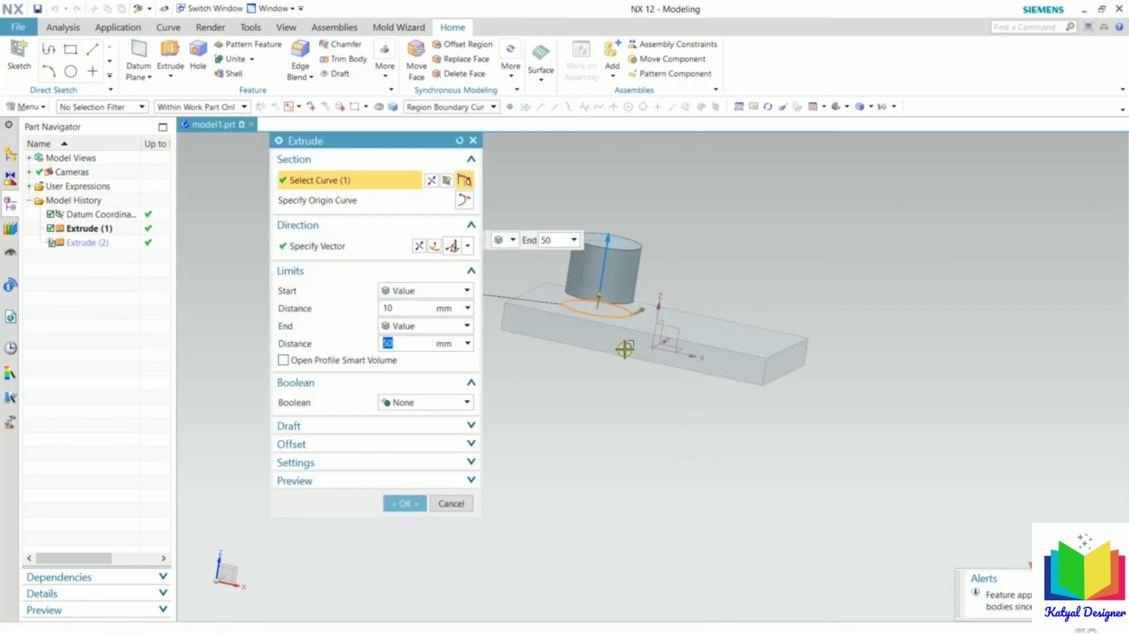
{"action": "left_click", "coordinate": [406, 307]}
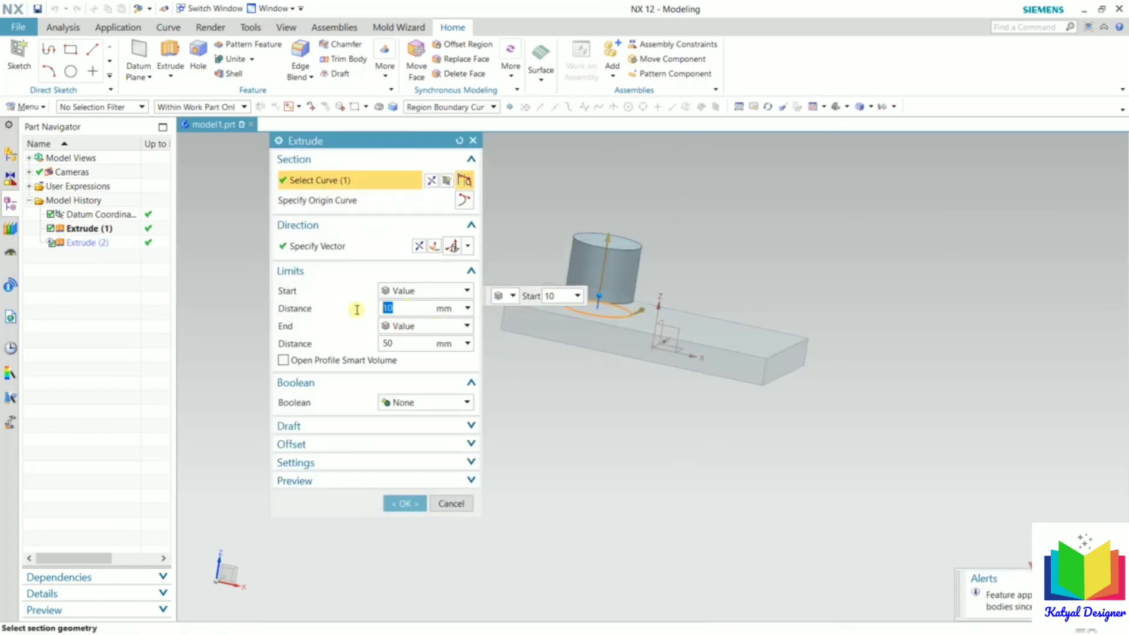
{"action": "type", "text": "0"}
{"action": "key", "text": "Return"}
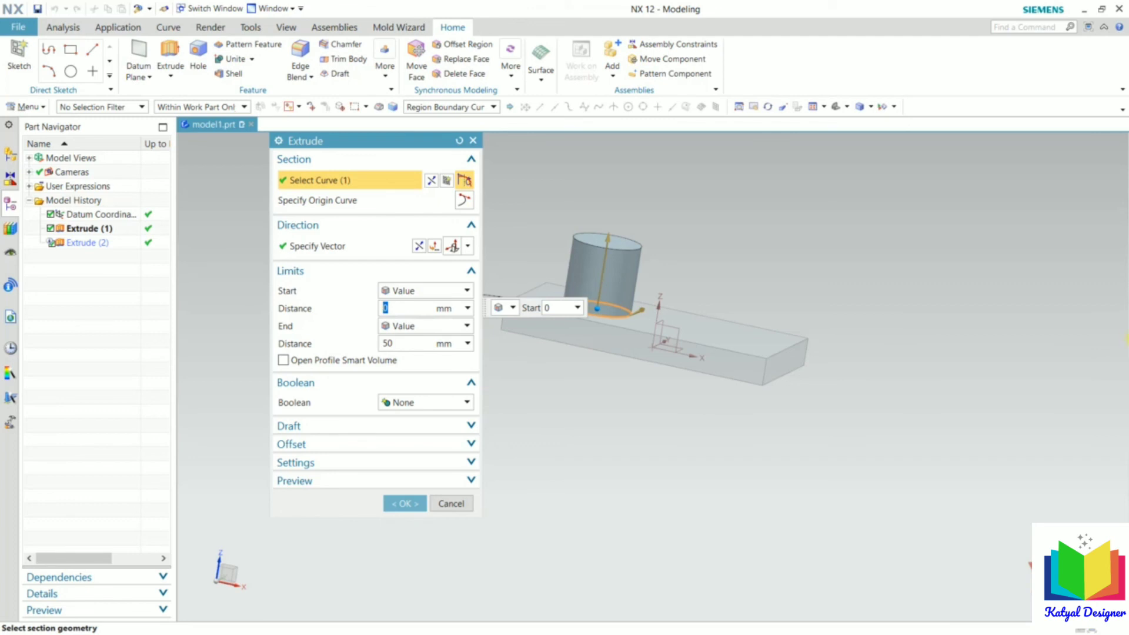
{"action": "scroll", "coordinate": [994, 305], "scroll_direction": "up", "scroll_amount": 1}
{"action": "scroll", "coordinate": [917, 297], "scroll_direction": "down", "scroll_amount": 2}
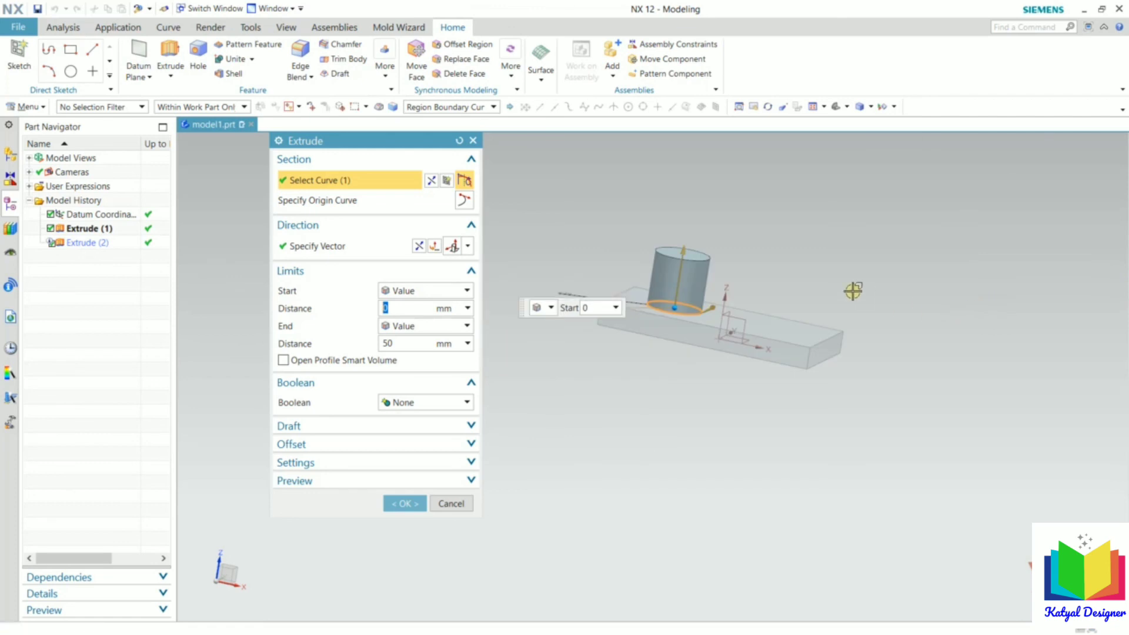
{"action": "middle_click_drag", "start_coordinate": [852, 293], "coordinate": [810, 290]}
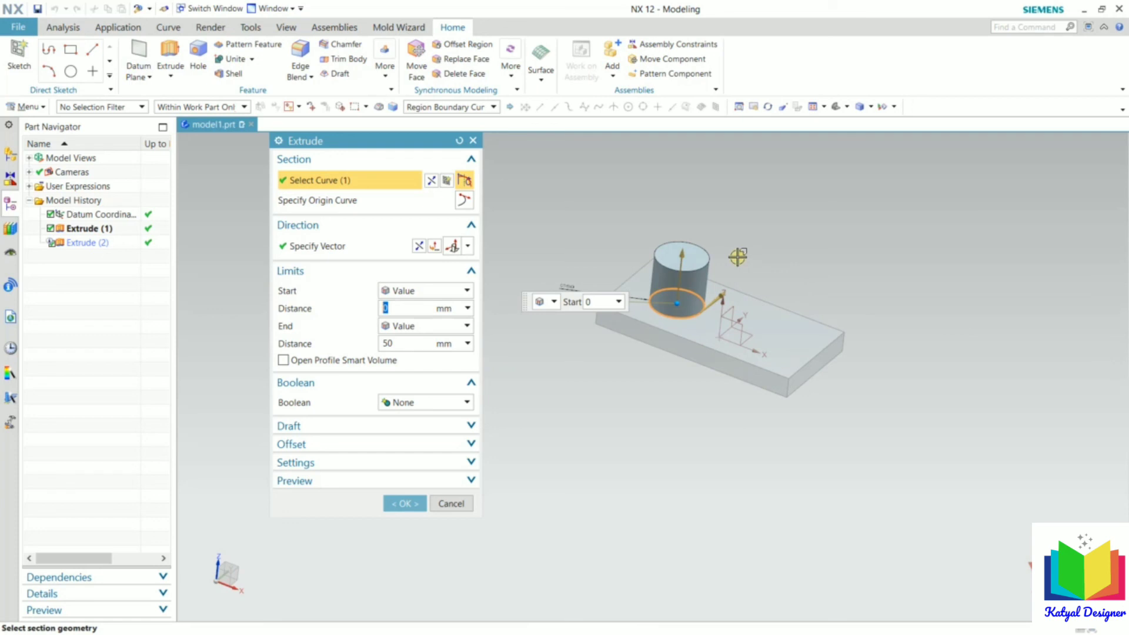
{"action": "scroll", "coordinate": [758, 217], "scroll_direction": "down", "scroll_amount": 1}
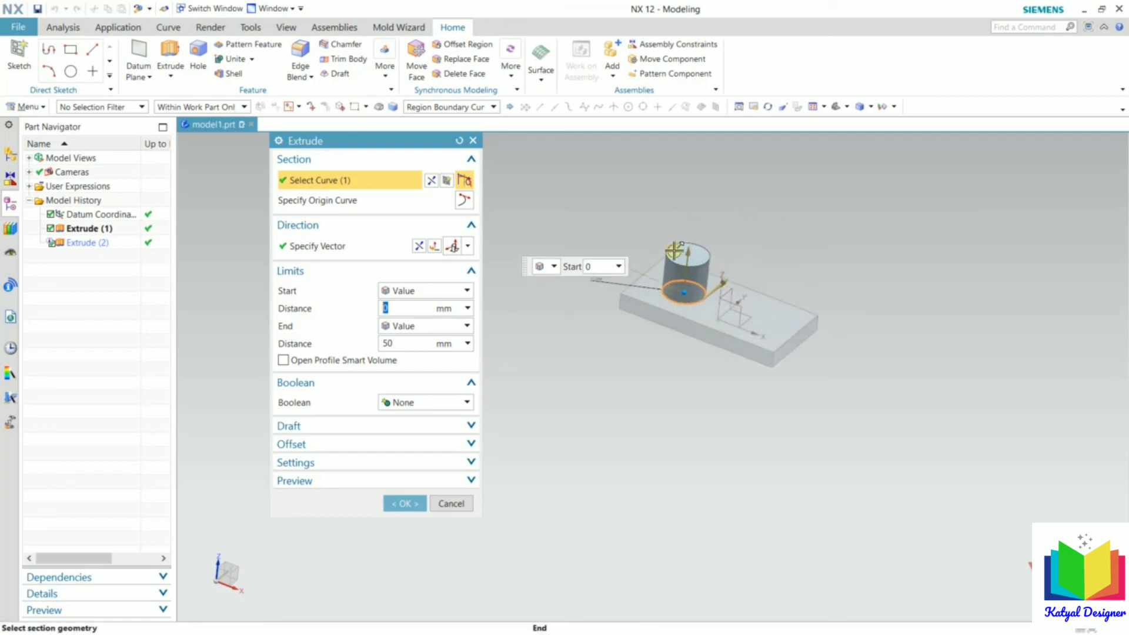
{"action": "scroll", "coordinate": [674, 251], "scroll_direction": "up", "scroll_amount": 5}
{"action": "scroll", "coordinate": [761, 435], "scroll_direction": "down", "scroll_amount": 2}
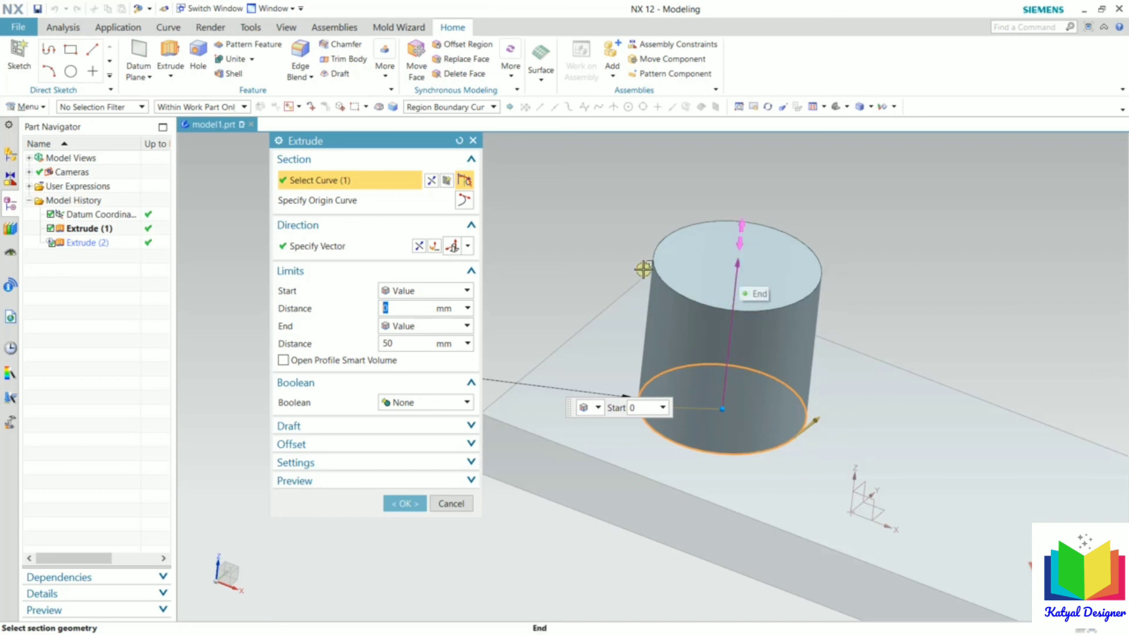
Reverse the extrusion direction and apply it as a Subtract, cutting a 50 mm round hole through the plate.
{"action": "left_click", "coordinate": [419, 248]}
{"action": "scroll", "coordinate": [785, 229], "scroll_direction": "down", "scroll_amount": 3}
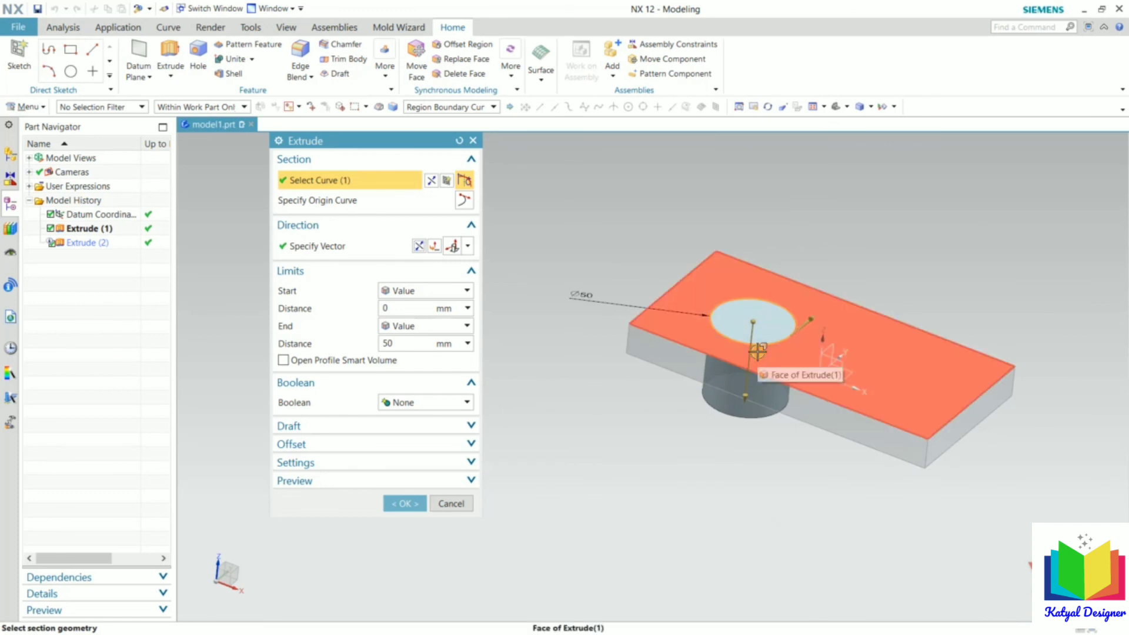
{"action": "left_click", "coordinate": [413, 404]}
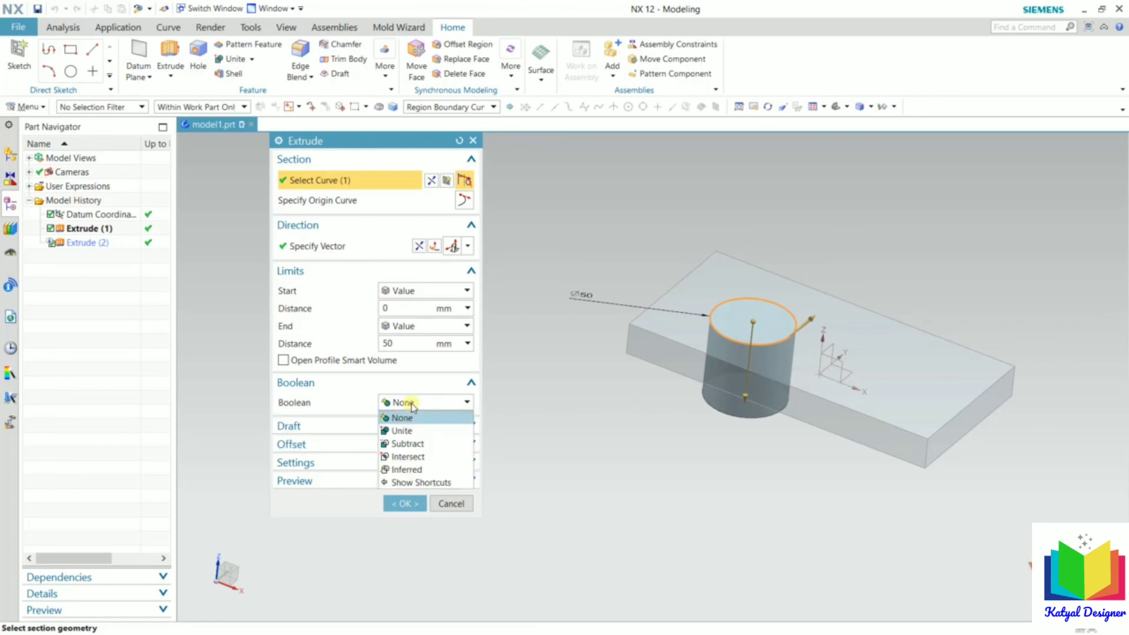
{"action": "left_click", "coordinate": [419, 445]}
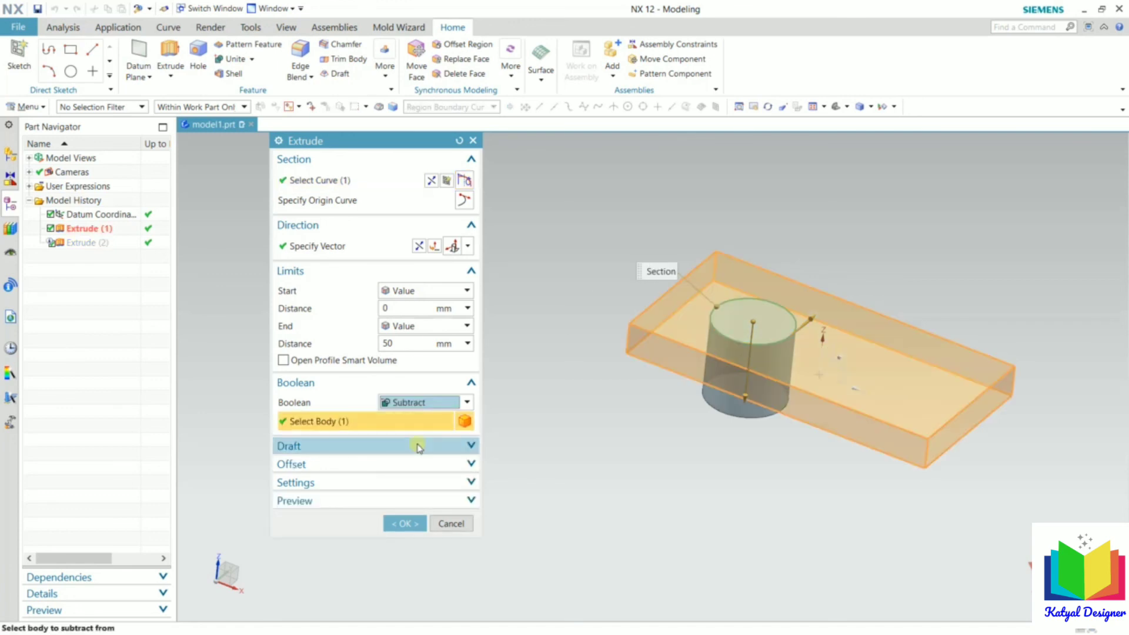
{"action": "left_click", "coordinate": [404, 522]}
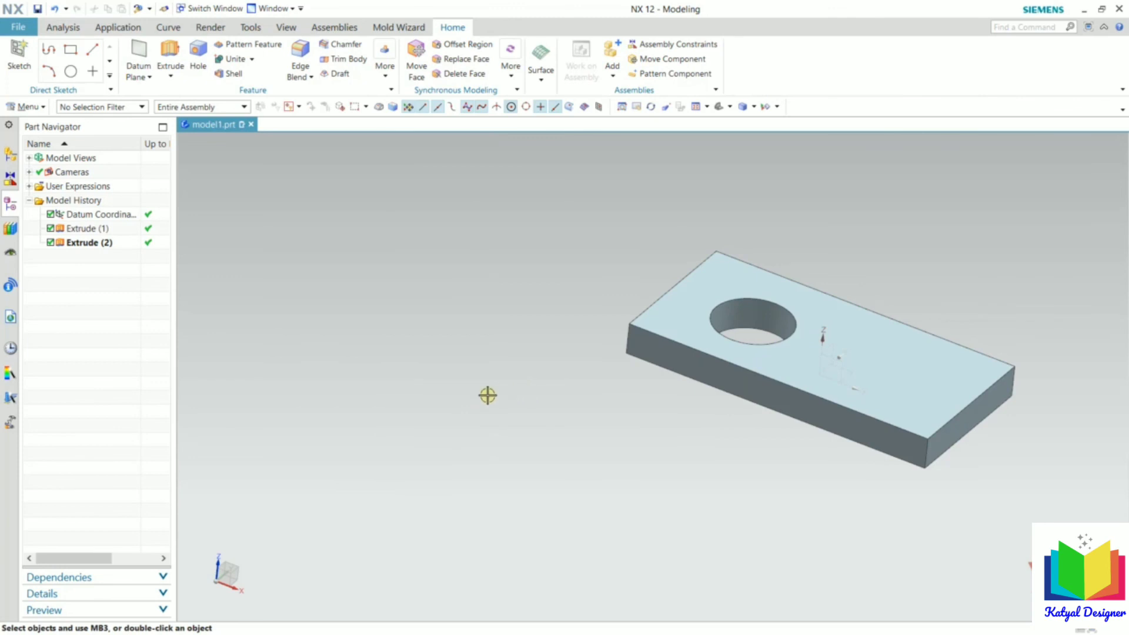
{"action": "middle_click_drag", "start_coordinate": [544, 289], "coordinate": [530, 316]}
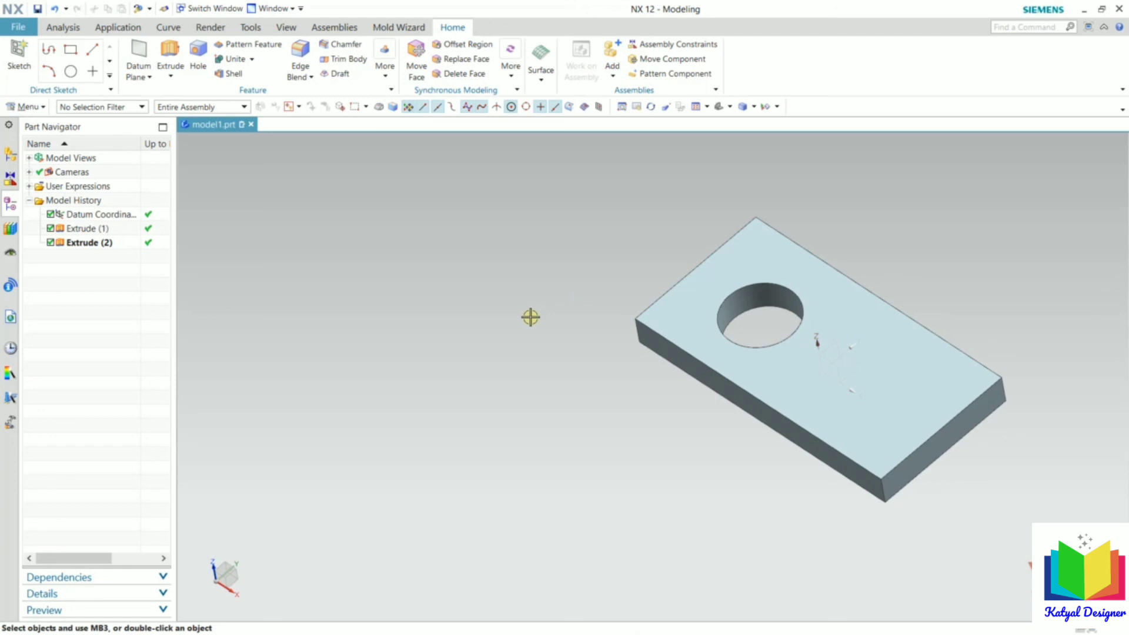
{"action": "middle_click_drag", "start_coordinate": [530, 316], "coordinate": [518, 380]}
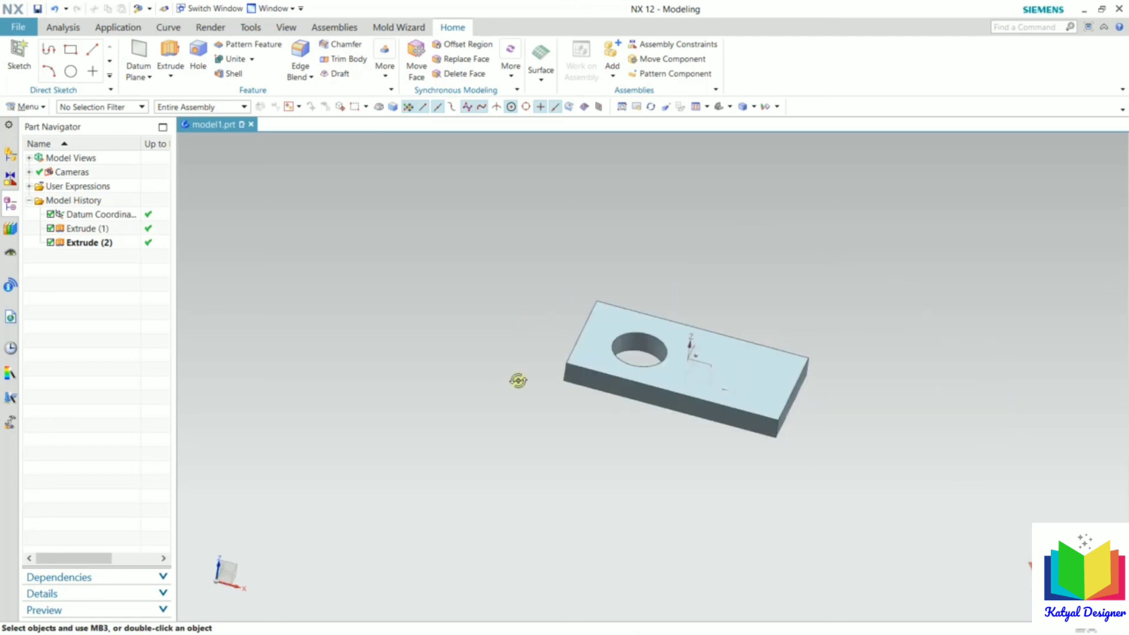